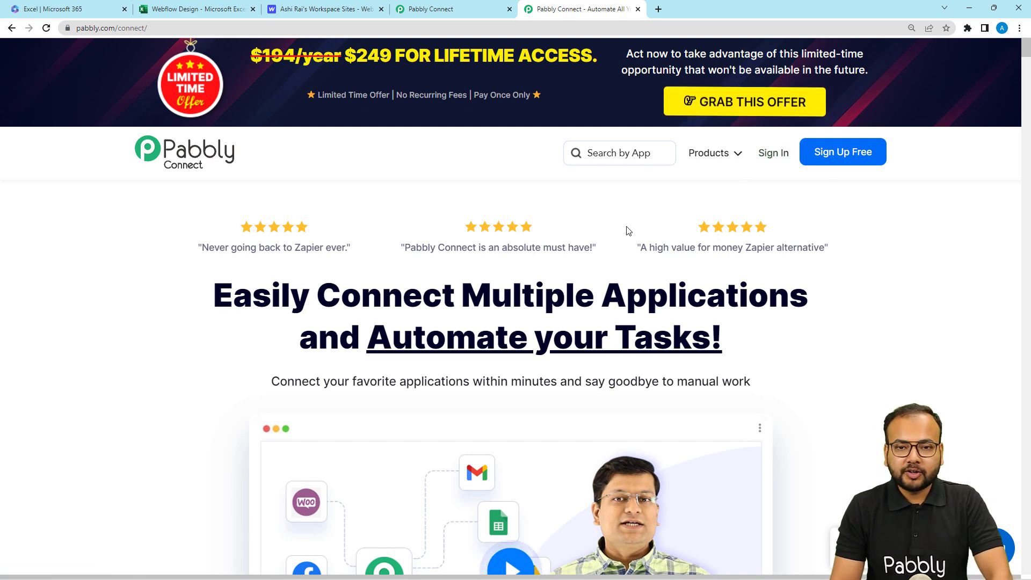
# Step: Create a new workflow named "Create Webflow Line Items from MS Excel Sheet" from the Pabbly Connect dashboard
pyautogui.click(463, 12)
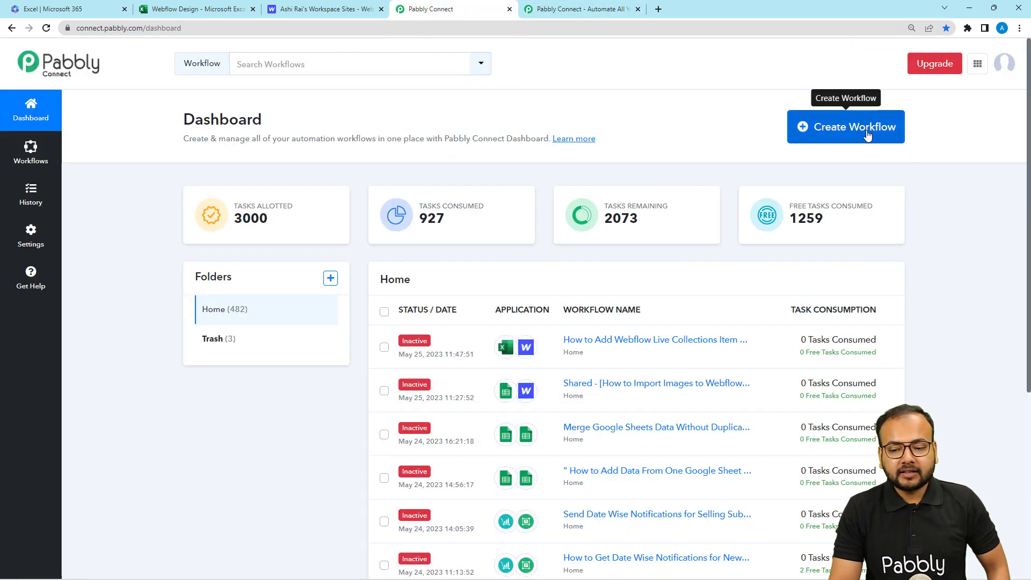
pyautogui.click(842, 132)
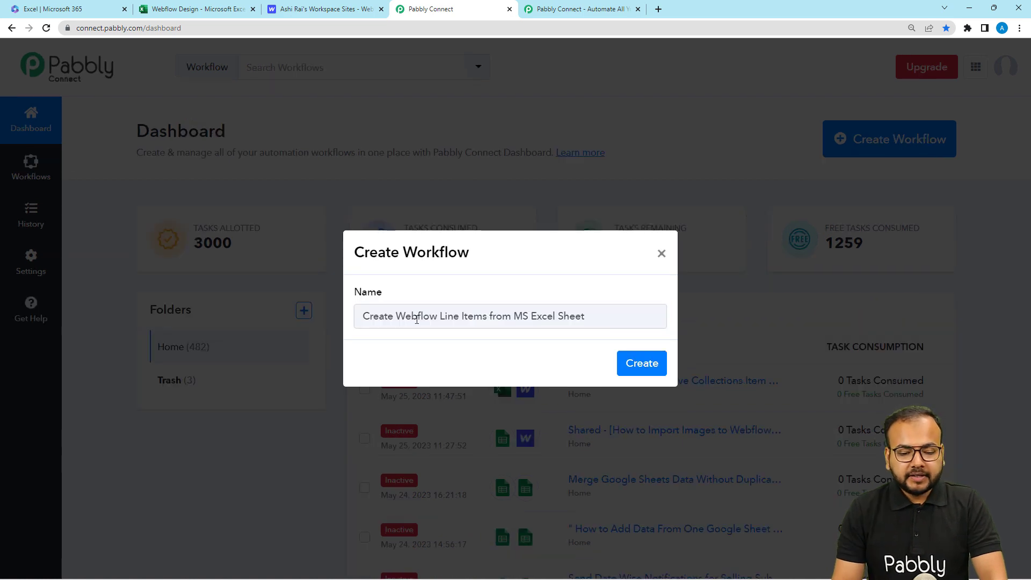
pyautogui.click(632, 368)
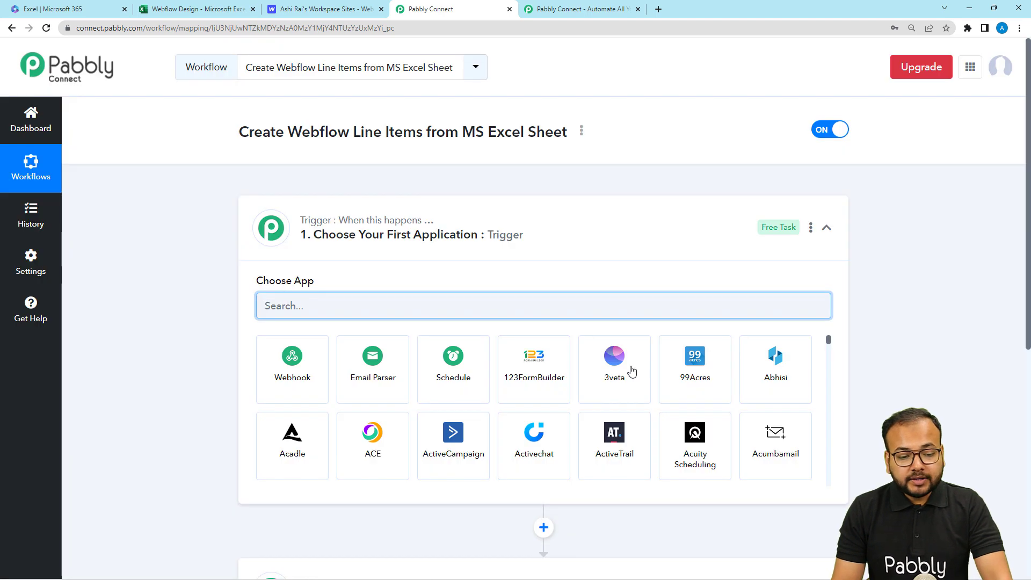
pyautogui.click(529, 235)
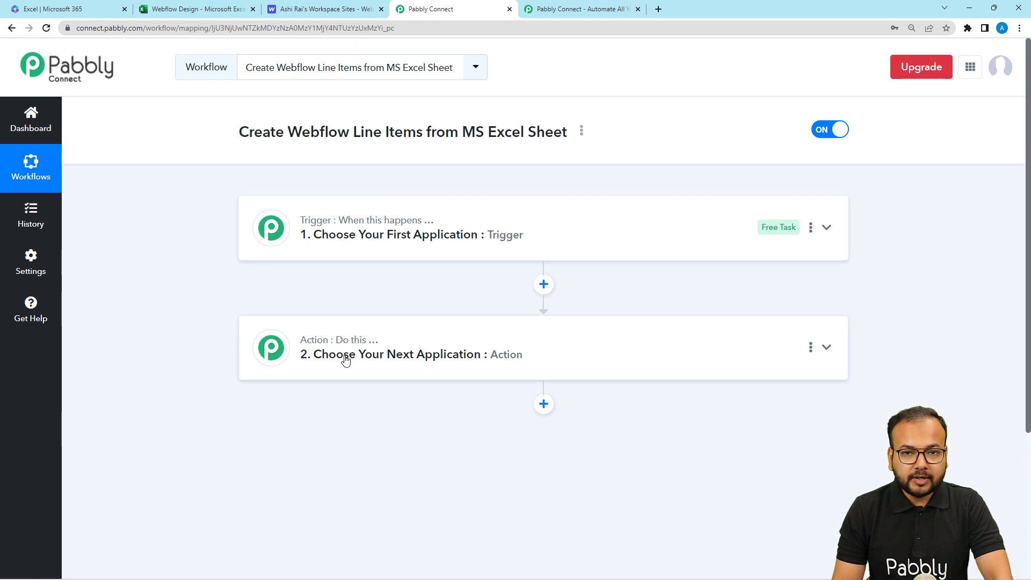
pyautogui.moveTo(316, 350)
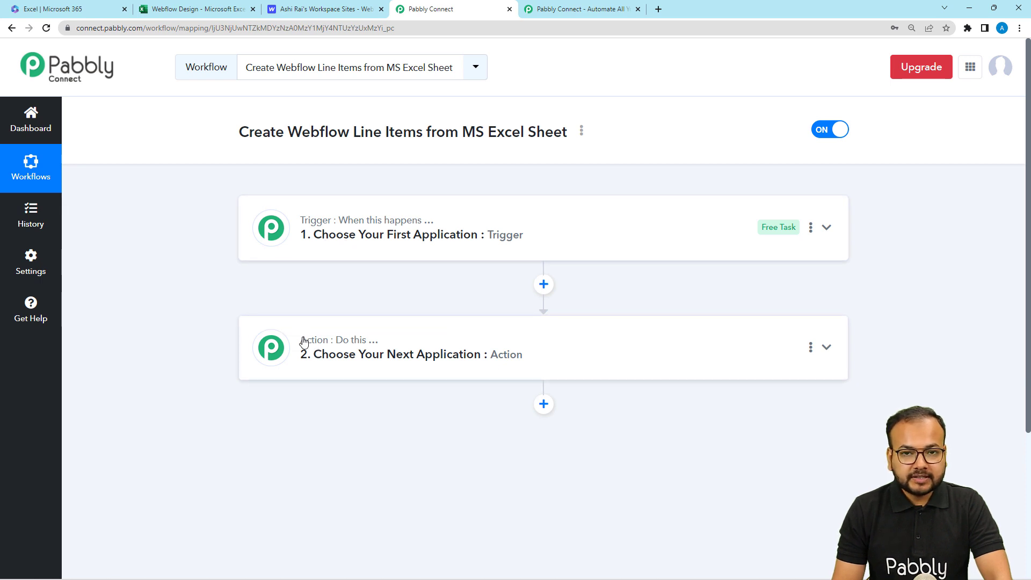
pyautogui.click(332, 232)
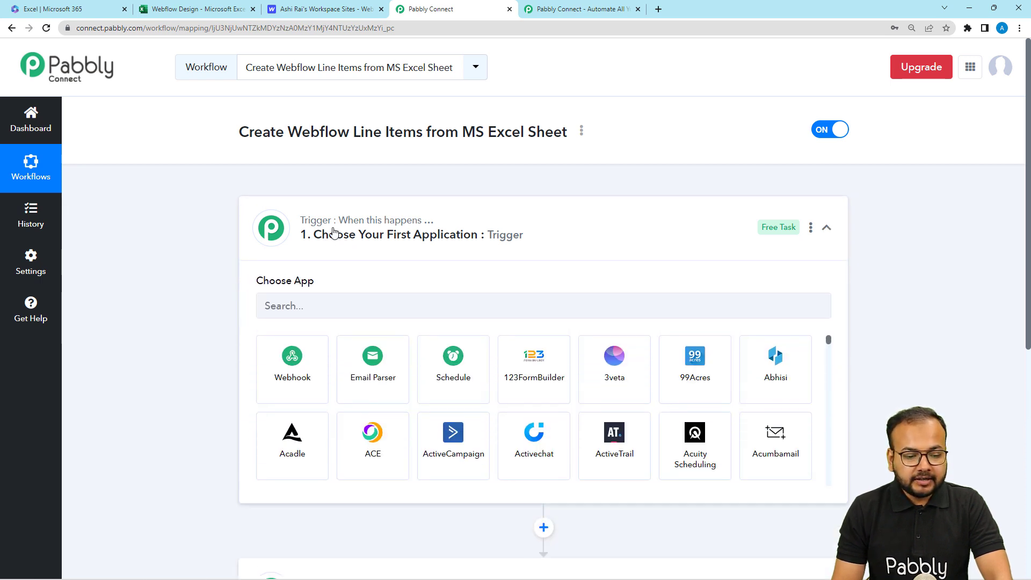
pyautogui.scroll(-2, 327, 269)
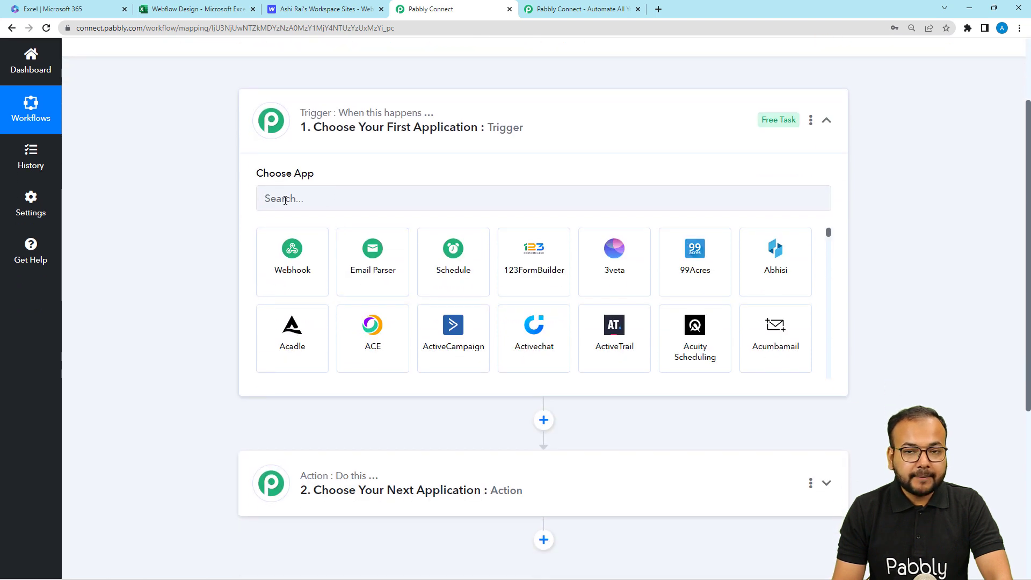
pyautogui.scroll(2, 360, 266)
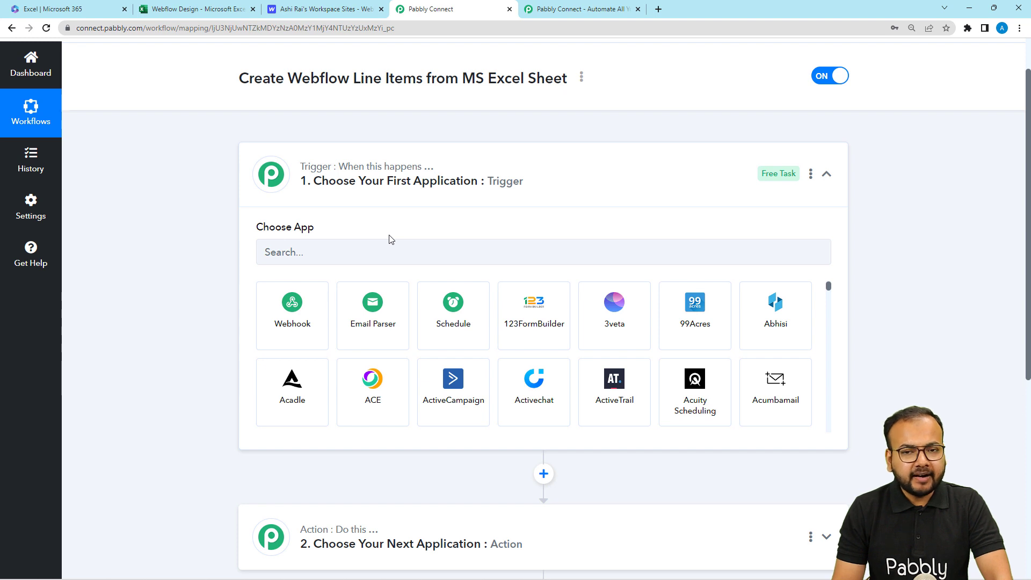
# Step: Set the workflow's trigger app to Microsoft Excel with the trigger event New Row in Worksheet
pyautogui.click(405, 258)
pyautogui.write('m')
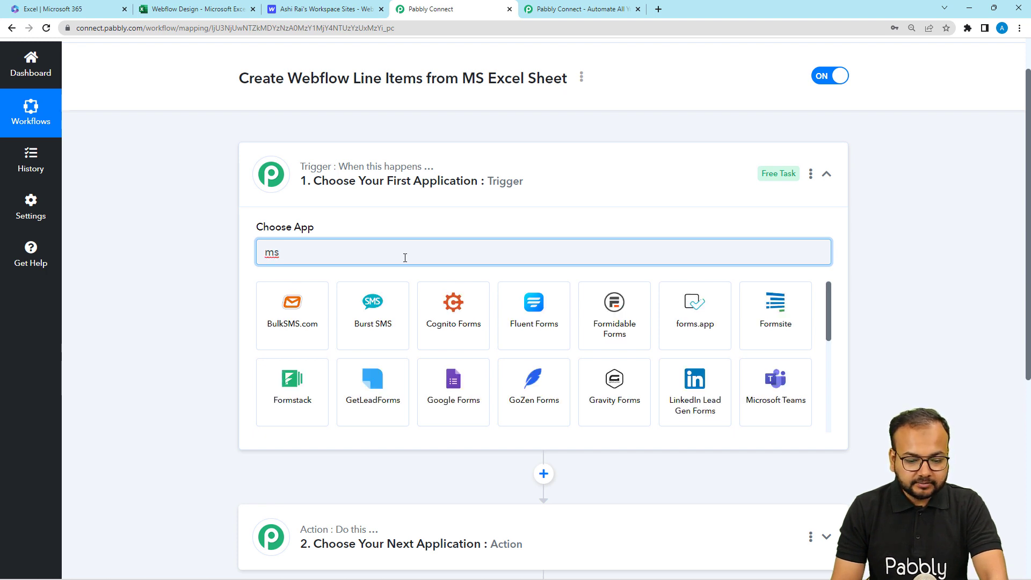
pyautogui.write('s')
pyautogui.press('BackSpace')
pyautogui.press('BackSpace')
pyautogui.write('ex')
pyautogui.click(375, 387)
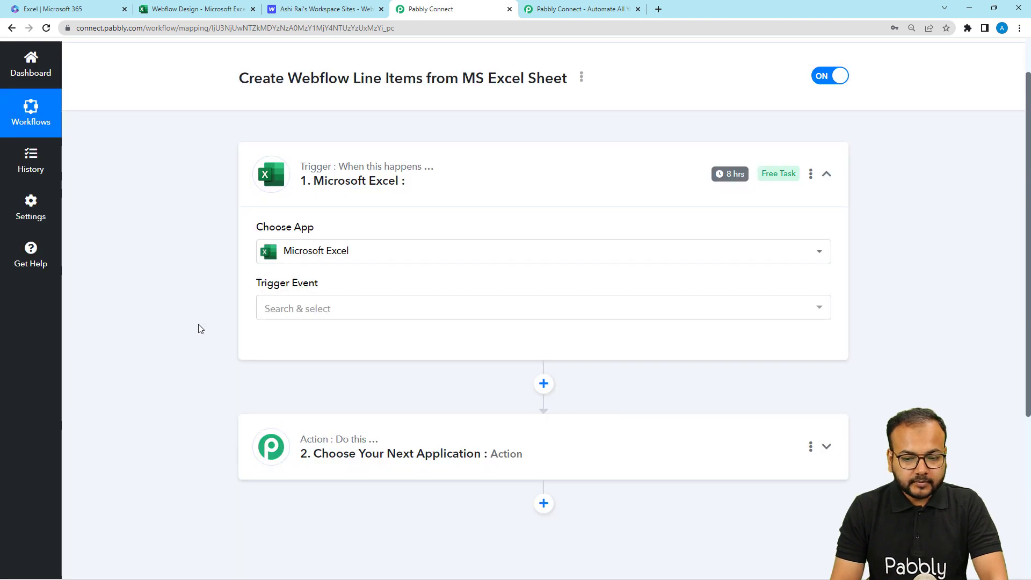
pyautogui.click(271, 255)
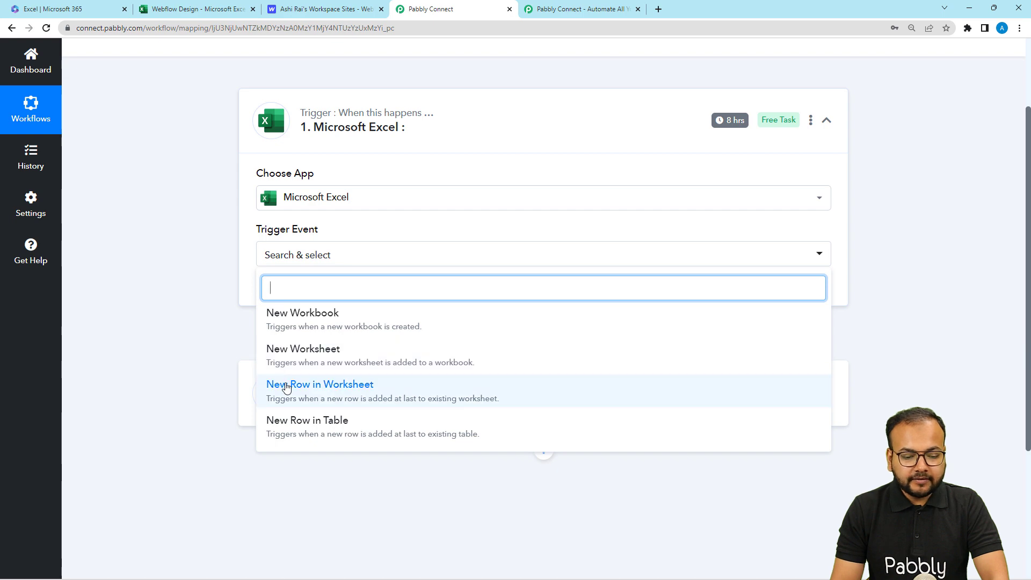
pyautogui.click(340, 394)
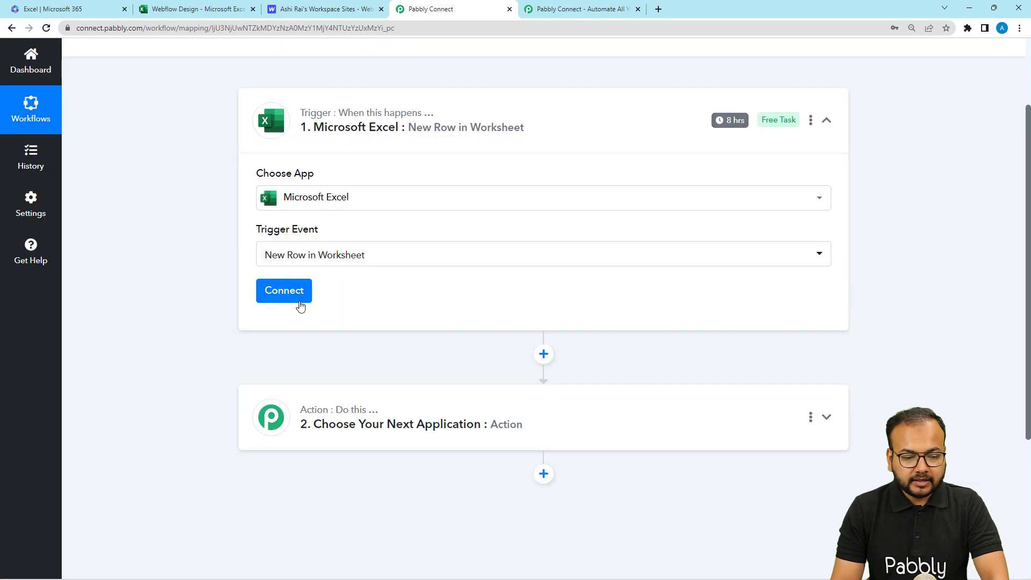
# Step: Add a new Microsoft Excel connection for the trigger, authorizing it with the personal Outlook account and granting the requested permissions
pyautogui.click(289, 297)
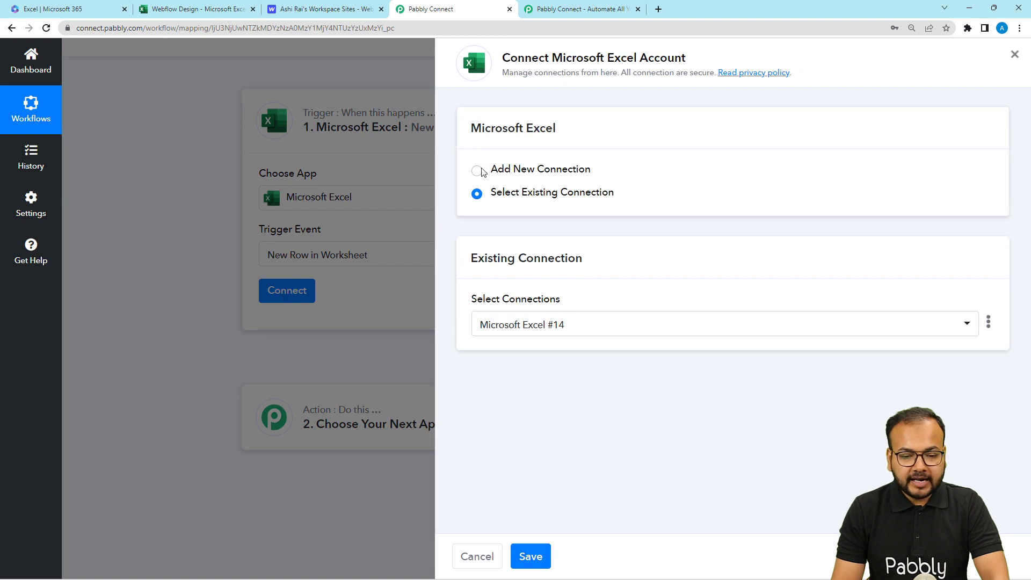
pyautogui.click(477, 170)
pyautogui.click(536, 307)
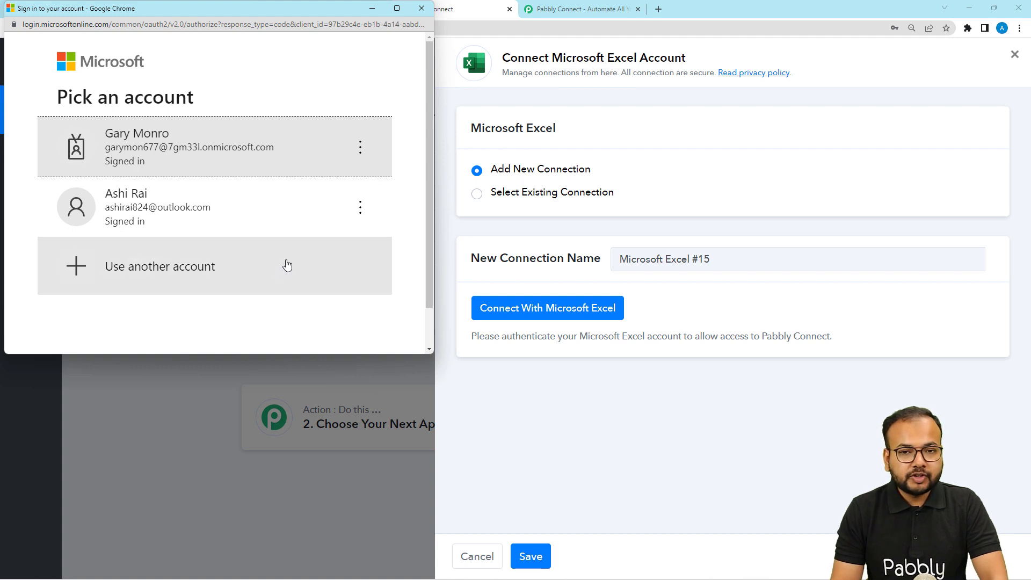
pyautogui.click(249, 209)
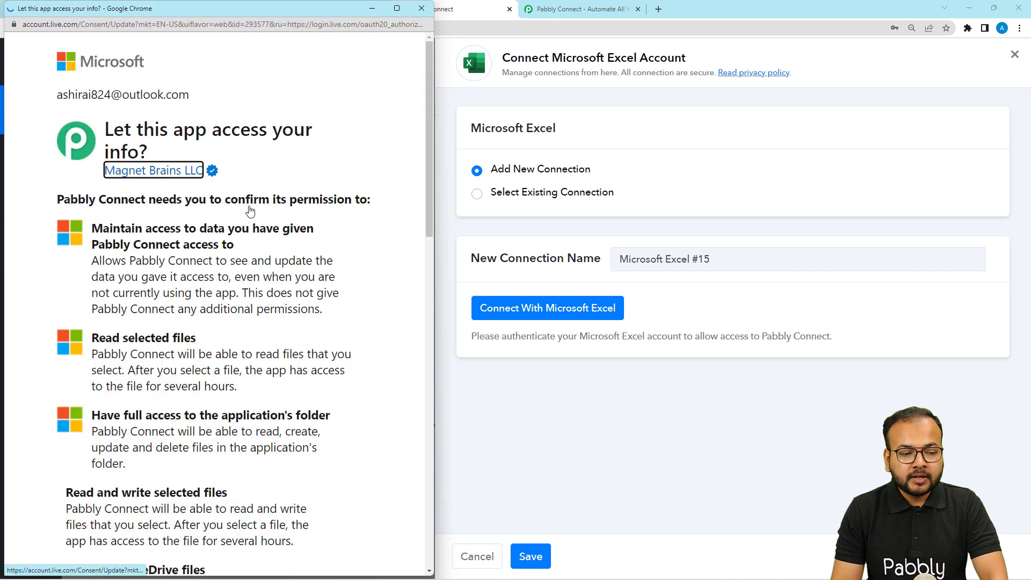
pyautogui.scroll(-10, 250, 210)
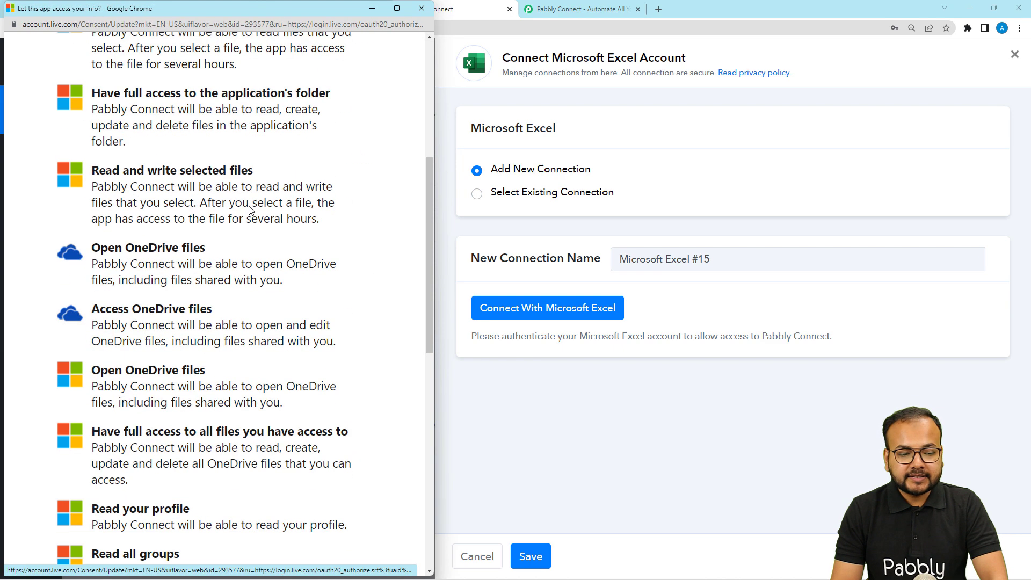
pyautogui.scroll(-5, 250, 210)
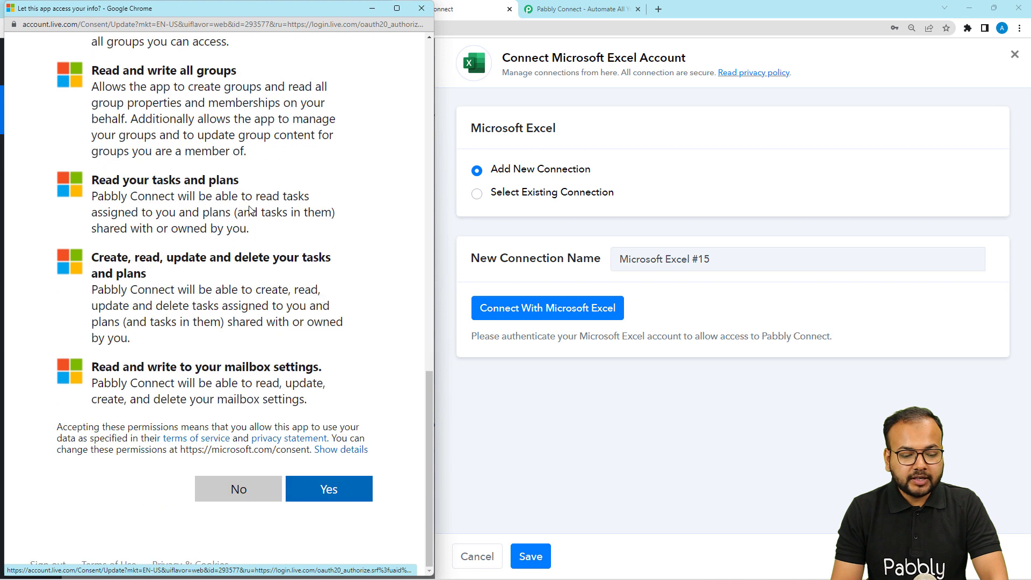
pyautogui.click(359, 492)
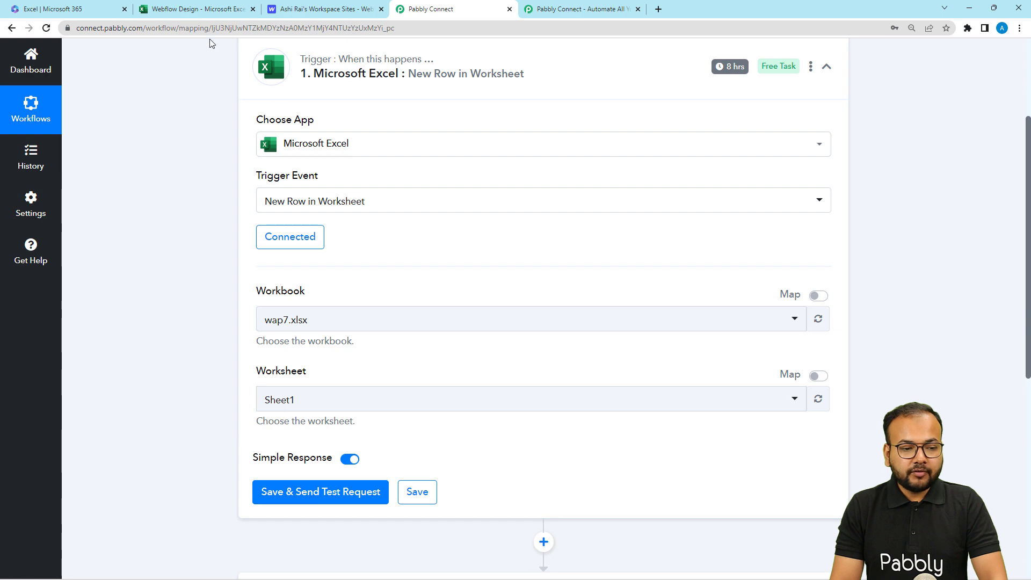
# Step: Check the workbook's name in Excel and select Webflow Design.xlsx as the trigger's workbook
pyautogui.click(207, 9)
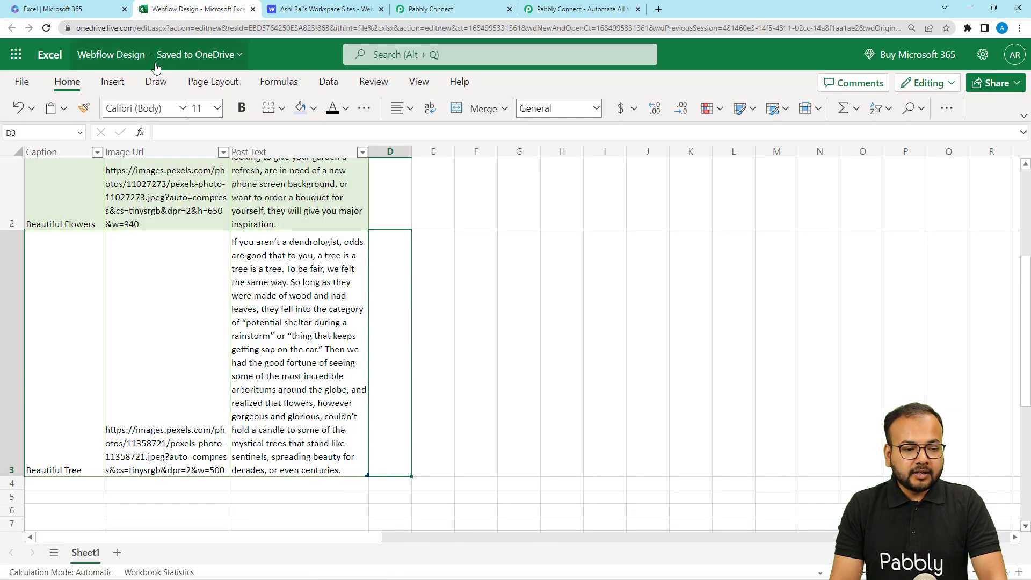
pyautogui.scroll(3, 303, 255)
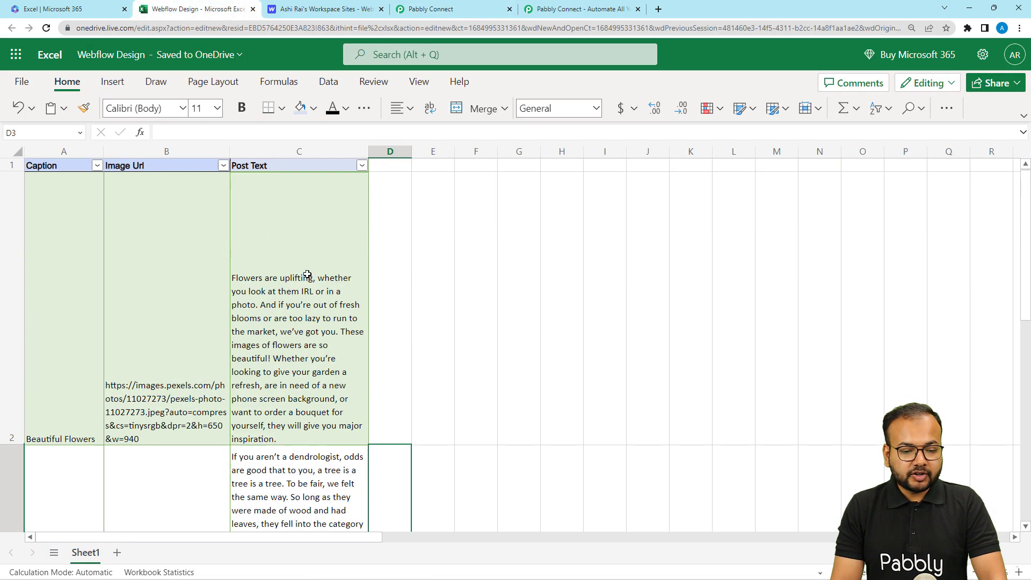
pyautogui.click(486, 10)
pyautogui.click(298, 320)
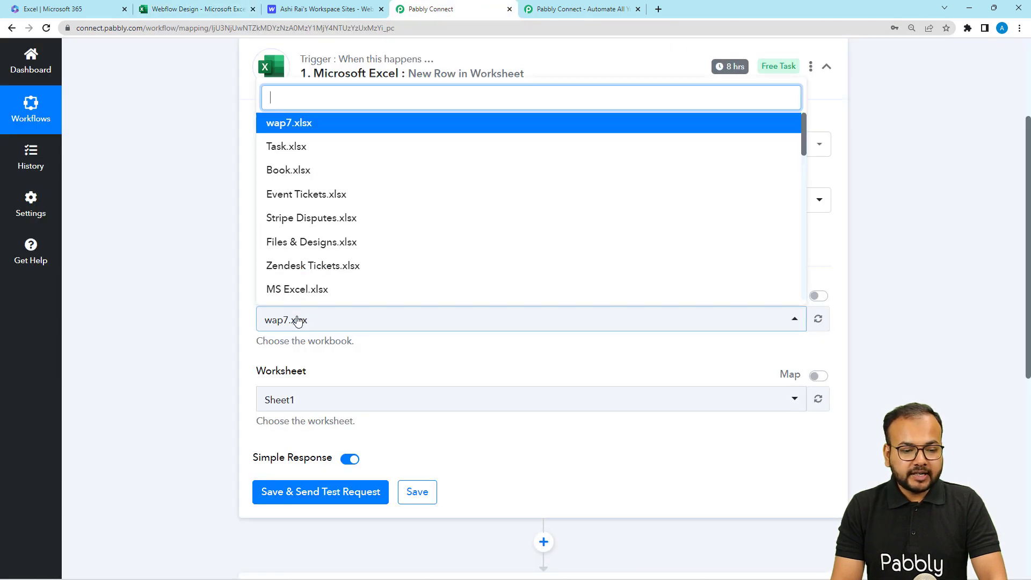
pyautogui.write('we')
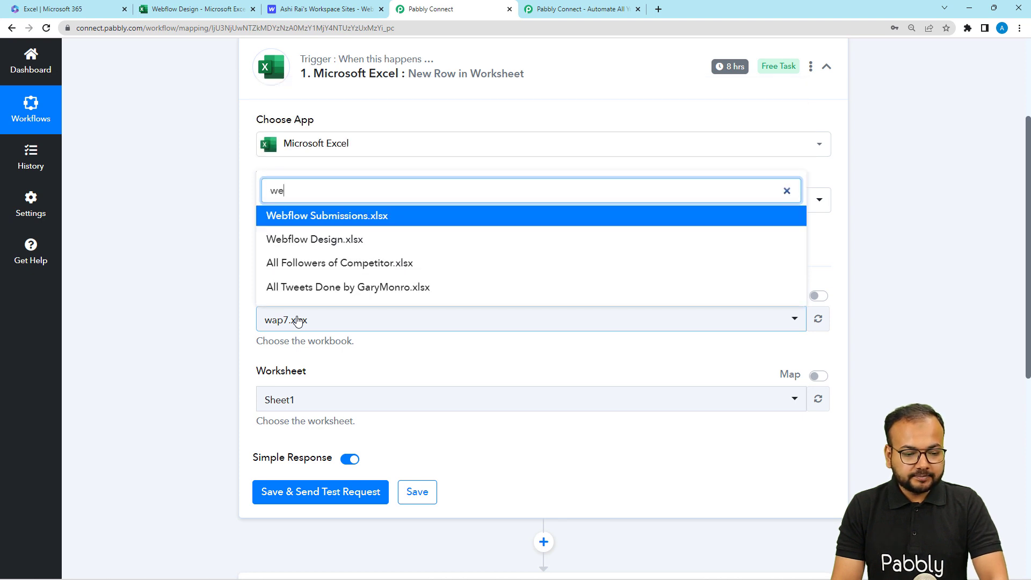
pyautogui.click(297, 240)
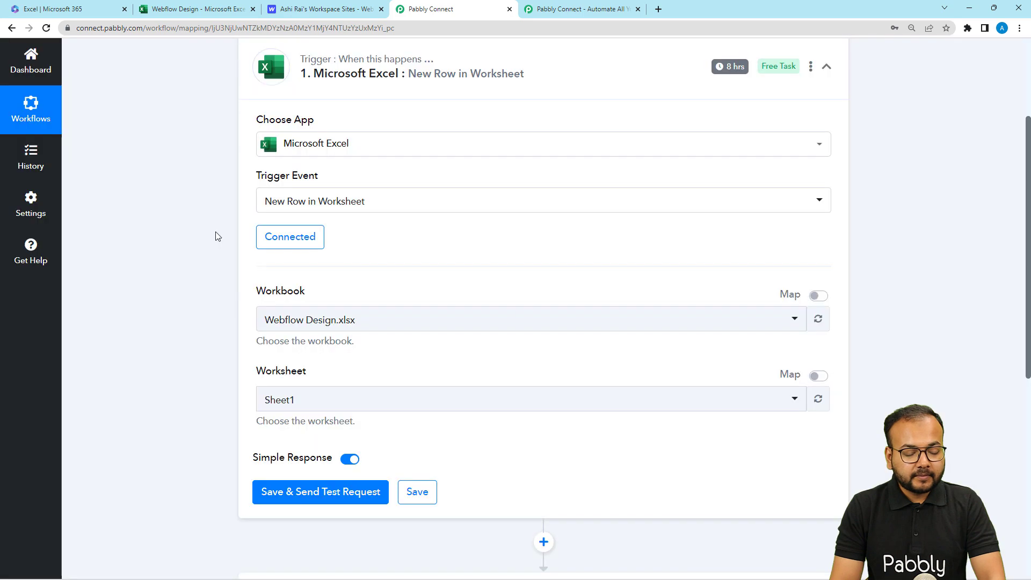
# Step: Examine the Caption, Image Url and Post Text entries in the rows of the Webflow Design workbook in Excel
pyautogui.scroll(-3, 217, 236)
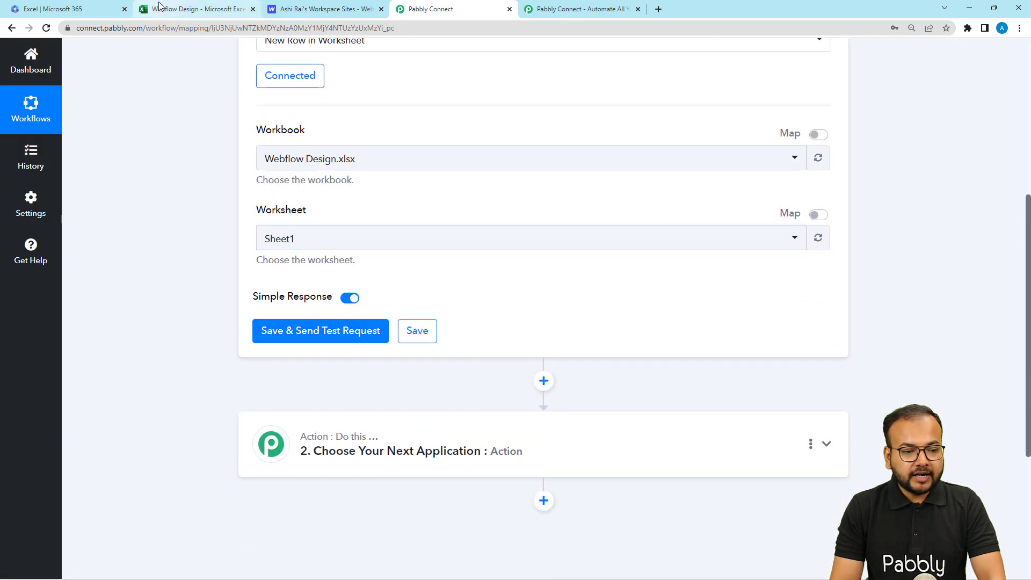
pyautogui.click(177, 9)
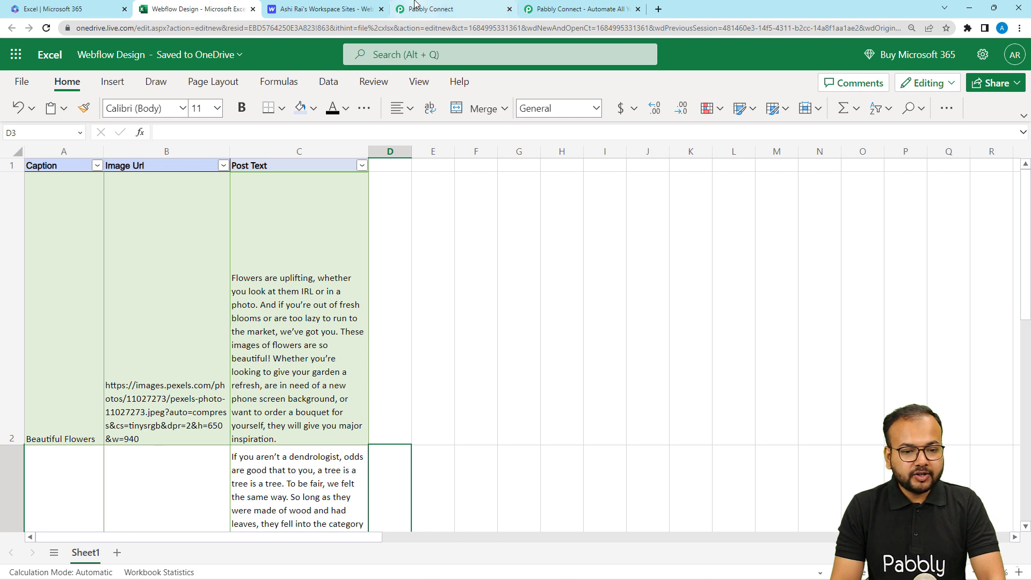
pyautogui.click(429, 9)
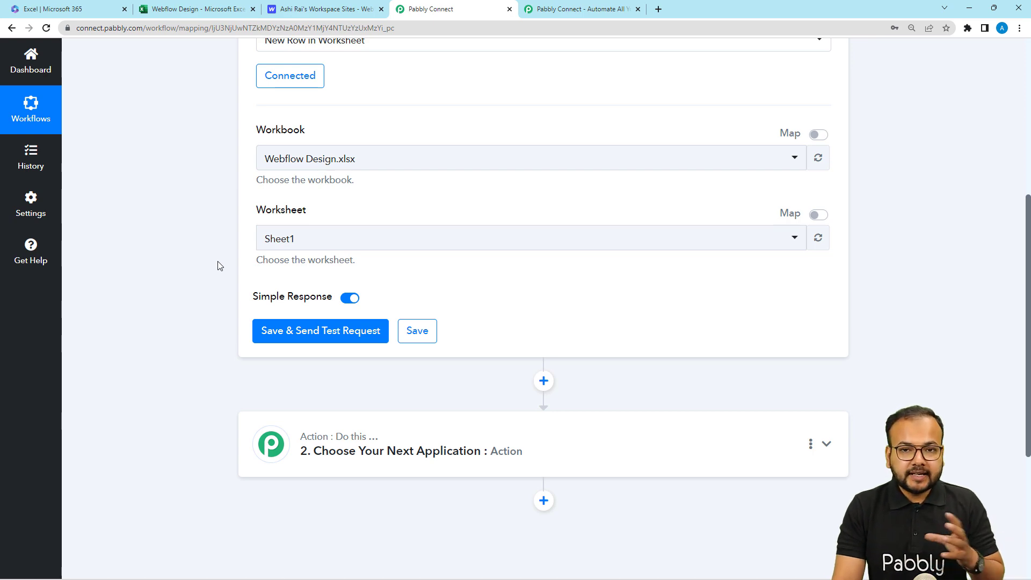
pyautogui.click(212, 10)
pyautogui.scroll(-4, 202, 231)
pyautogui.scroll(-2, 202, 231)
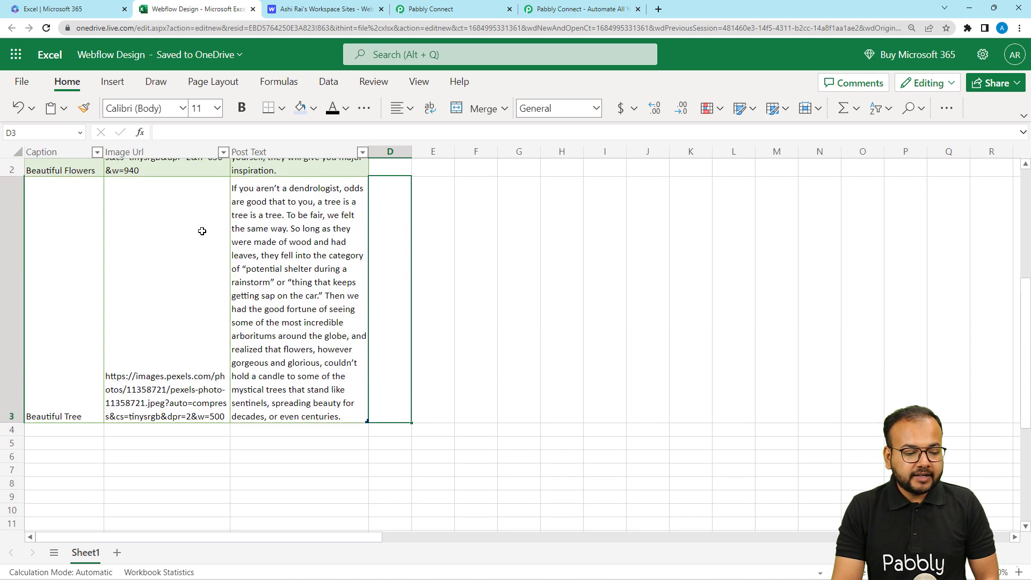
pyautogui.click(60, 394)
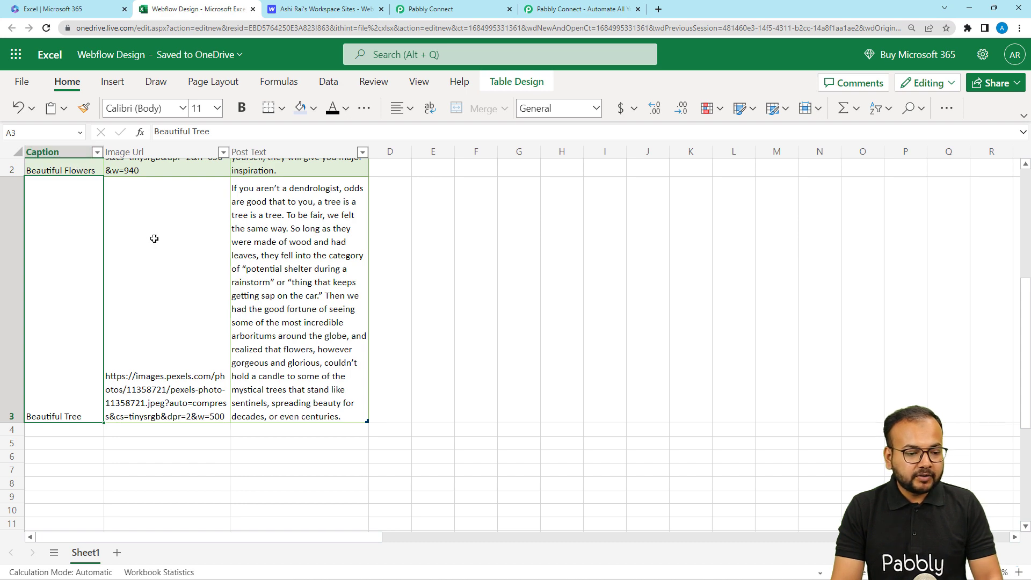
pyautogui.scroll(1, 154, 239)
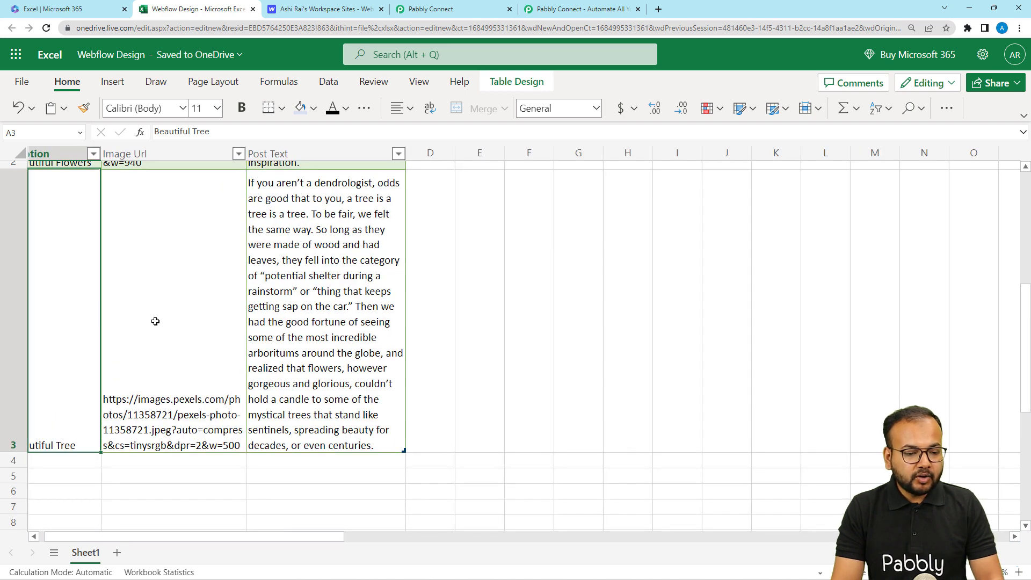
pyautogui.scroll(5, 280, 169)
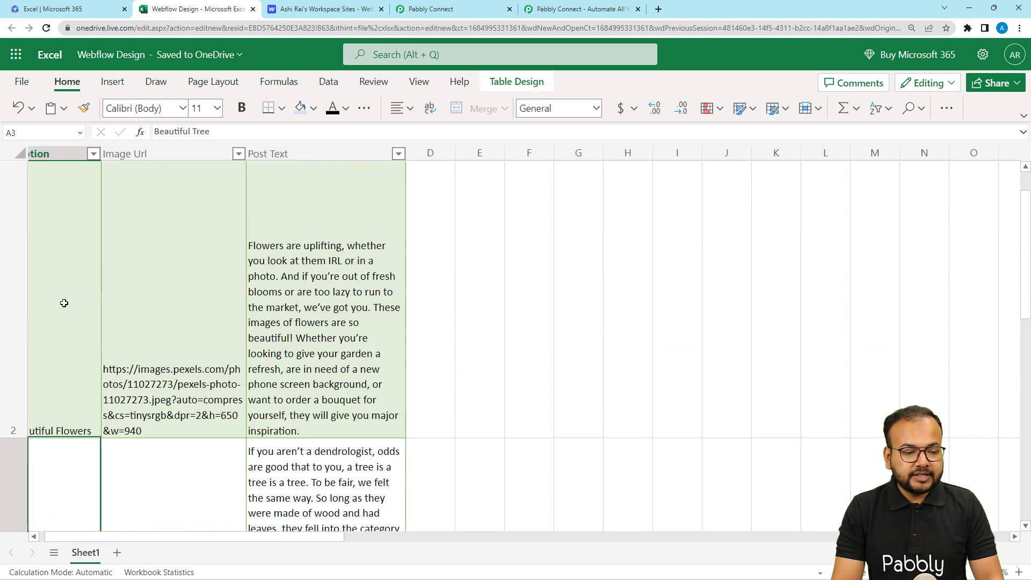
pyautogui.scroll(-3, 65, 306)
pyautogui.scroll(-2, 65, 306)
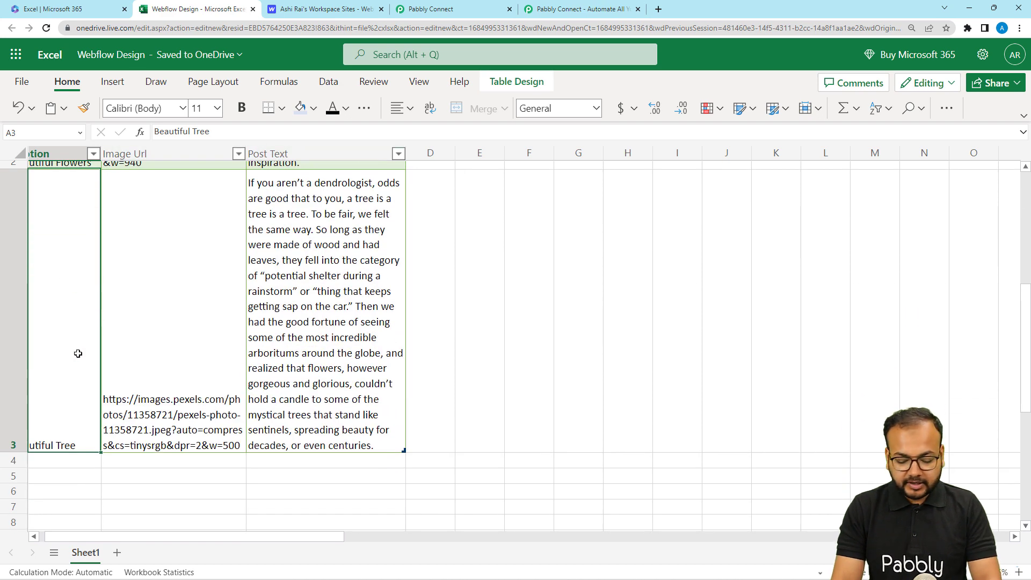
pyautogui.hscroll(-1, 78, 353)
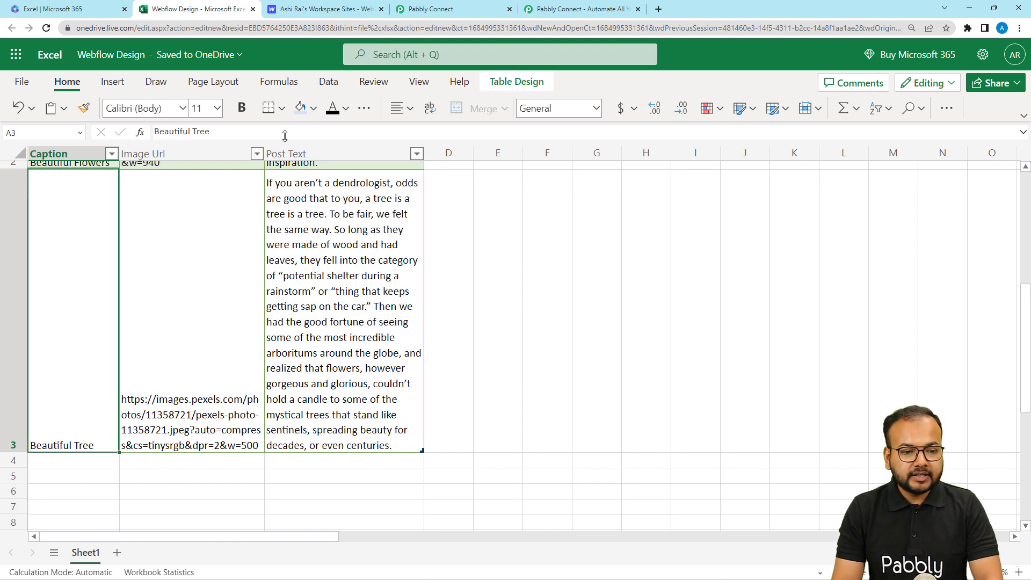
# Step: Return to Pabbly Connect, save the Excel trigger and send a test request to fetch the worksheet's row data
pyautogui.click(430, 11)
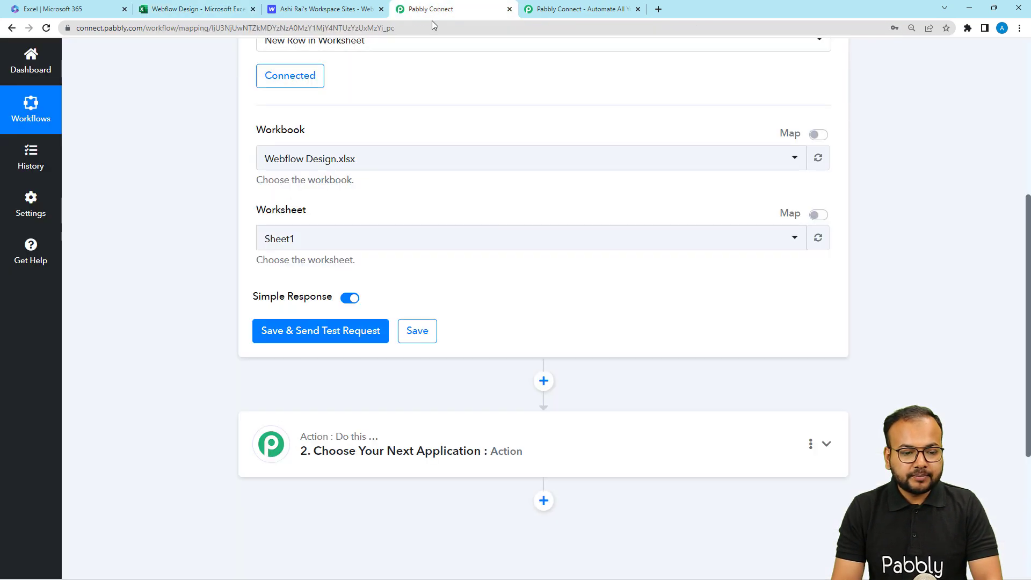
pyautogui.click(279, 329)
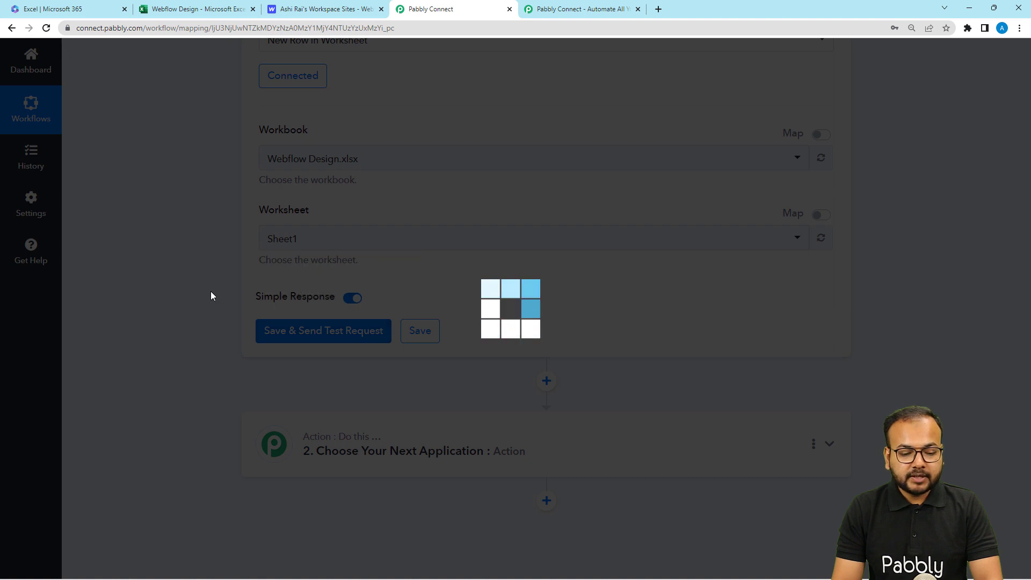
pyautogui.scroll(-2, 210, 291)
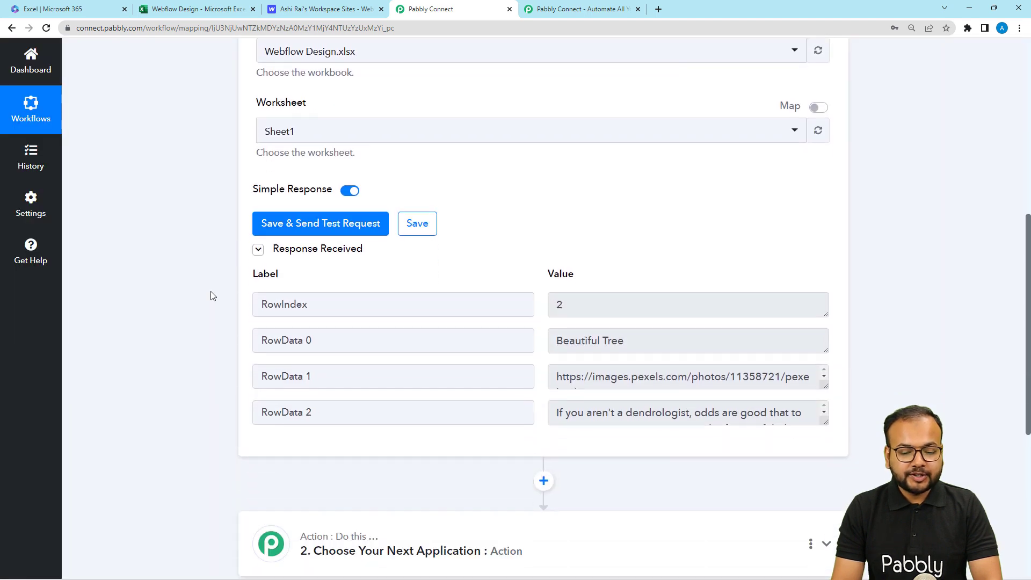
# Step: Compare the RowData values received from the trigger with the Beautiful Tree row in Excel, enlarging the image URL and post text values
pyautogui.scroll(-2, 210, 295)
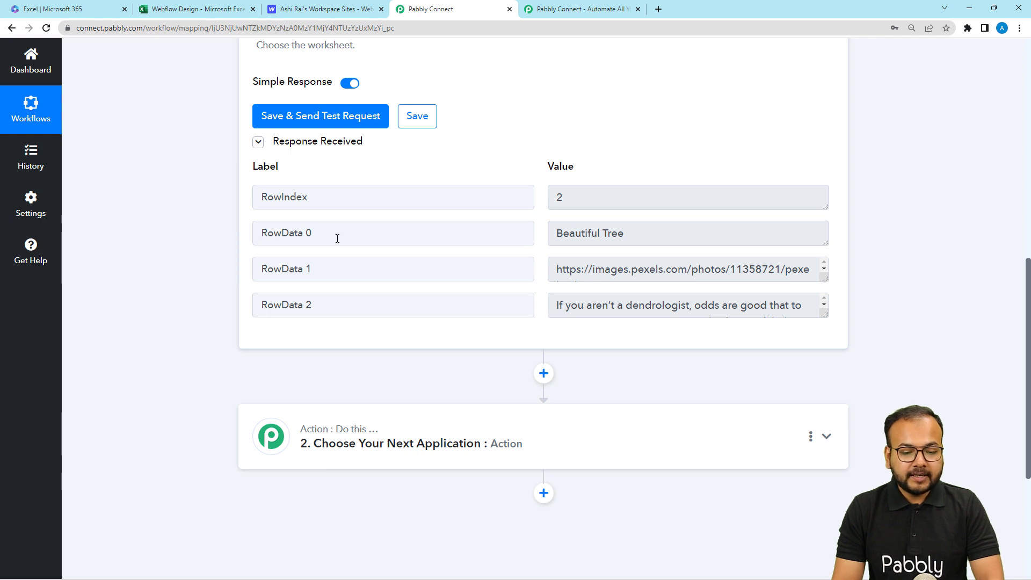
pyautogui.moveTo(660, 240); pyautogui.dragTo(549, 239)
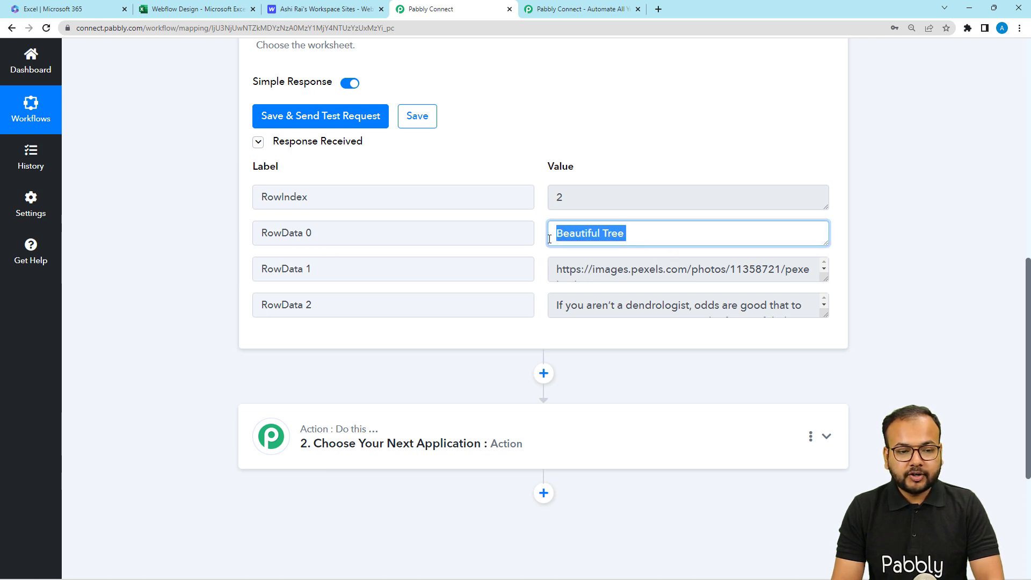
pyautogui.click(199, 8)
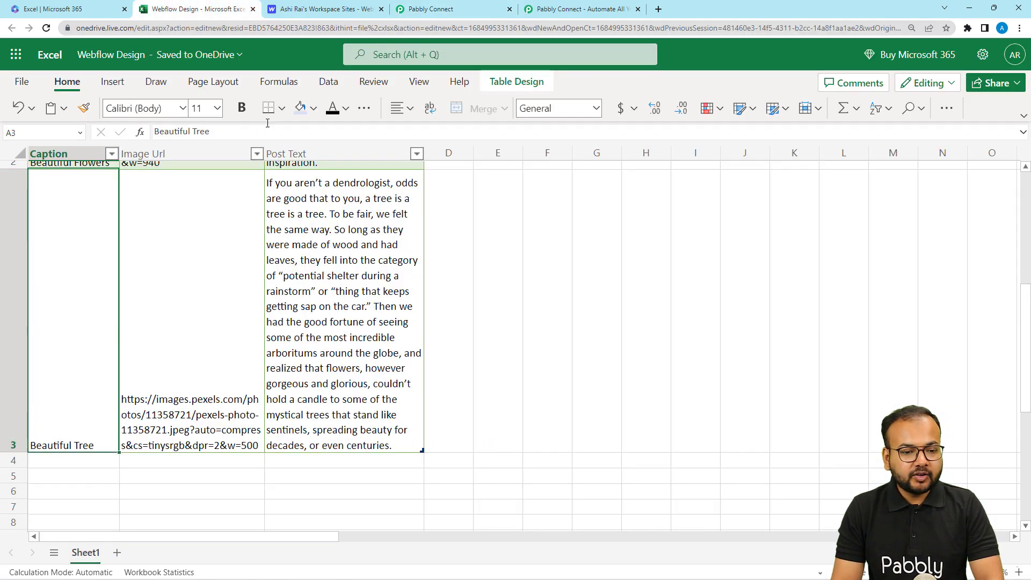
pyautogui.click(431, 9)
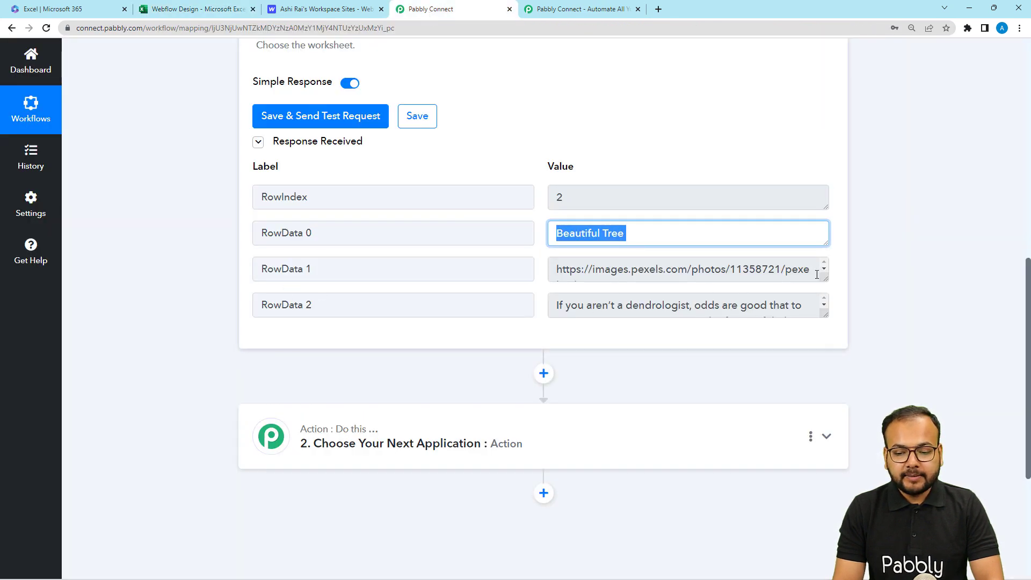
pyautogui.moveTo(825, 277); pyautogui.dragTo(826, 338)
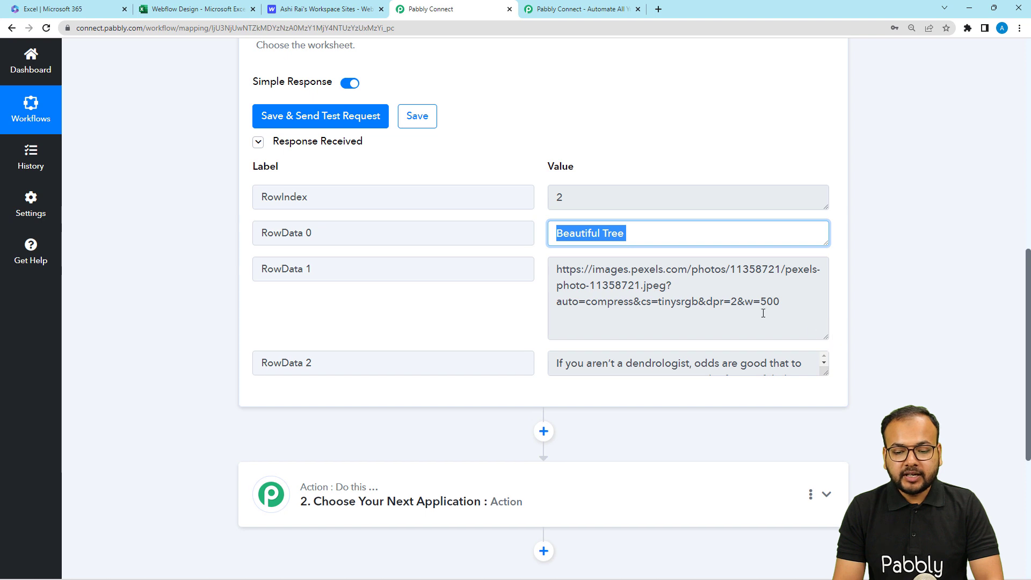
pyautogui.scroll(-2, 793, 304)
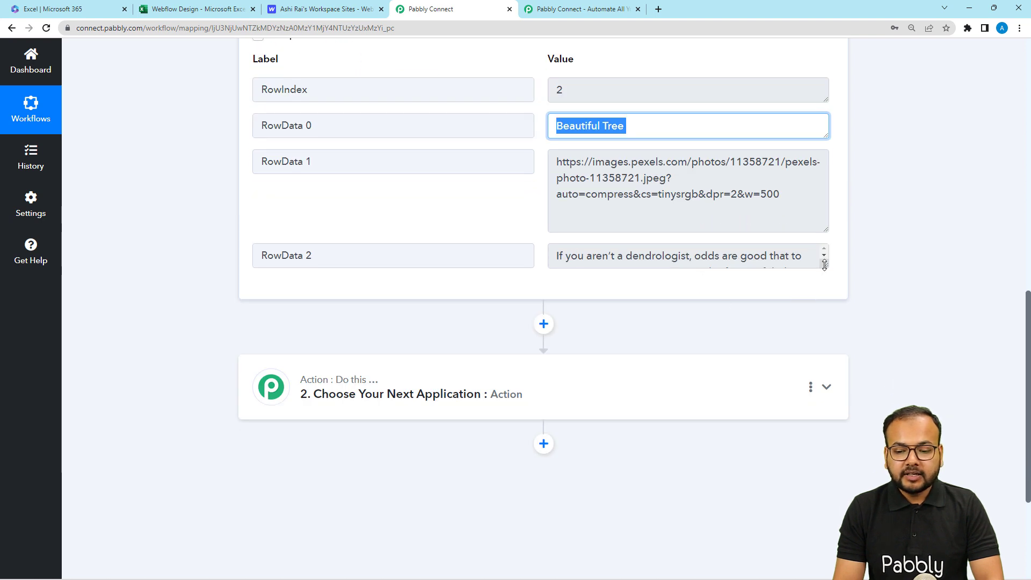
pyautogui.moveTo(824, 265); pyautogui.dragTo(821, 380)
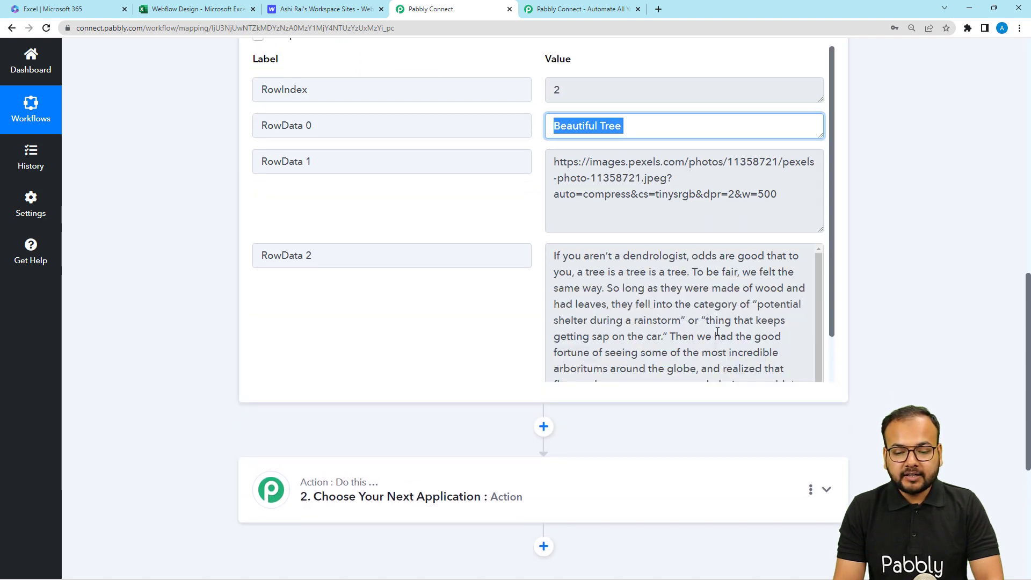
pyautogui.scroll(-1, 717, 331)
pyautogui.scroll(-1, 717, 332)
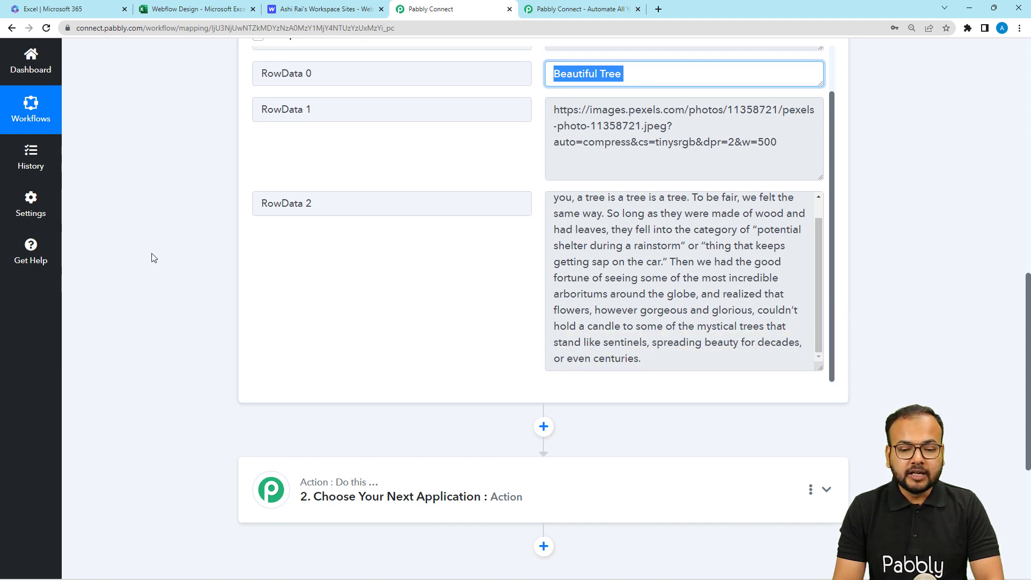
# Step: Search the apps for "web" and choose Webflow as the workflow's action application
pyautogui.scroll(-4, 152, 257)
pyautogui.scroll(-2, 152, 258)
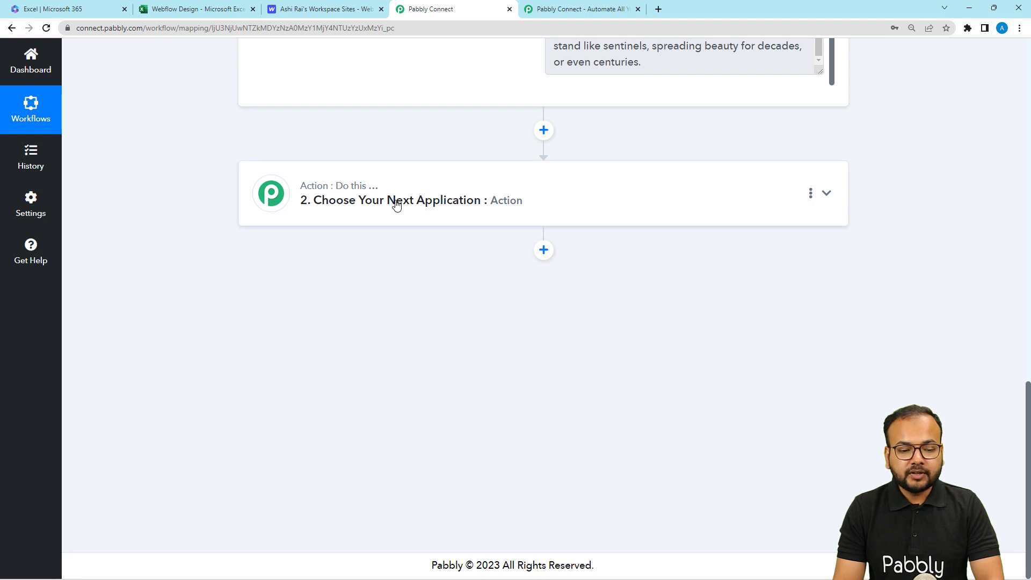
pyautogui.click(396, 201)
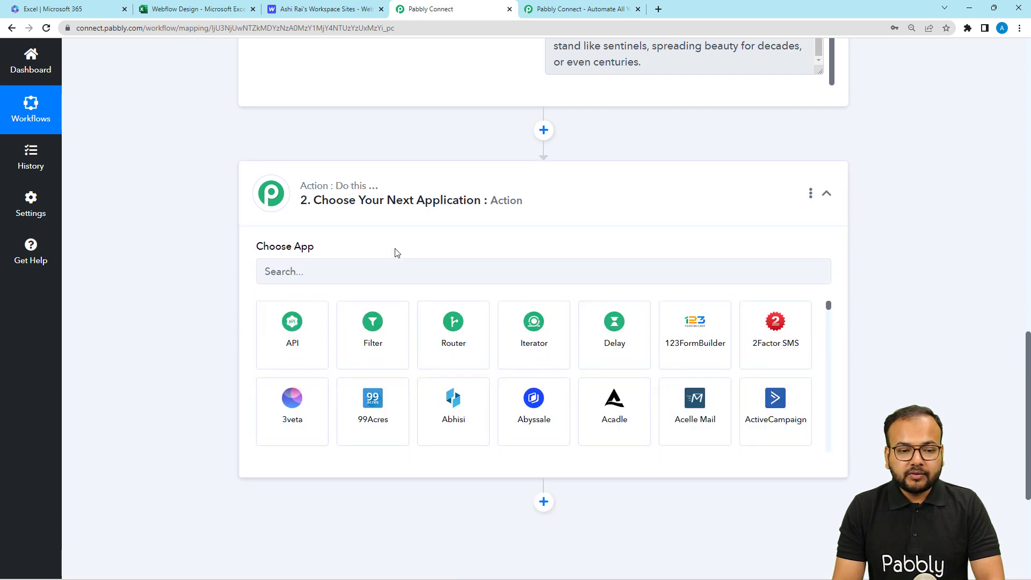
pyautogui.scroll(-1, 396, 252)
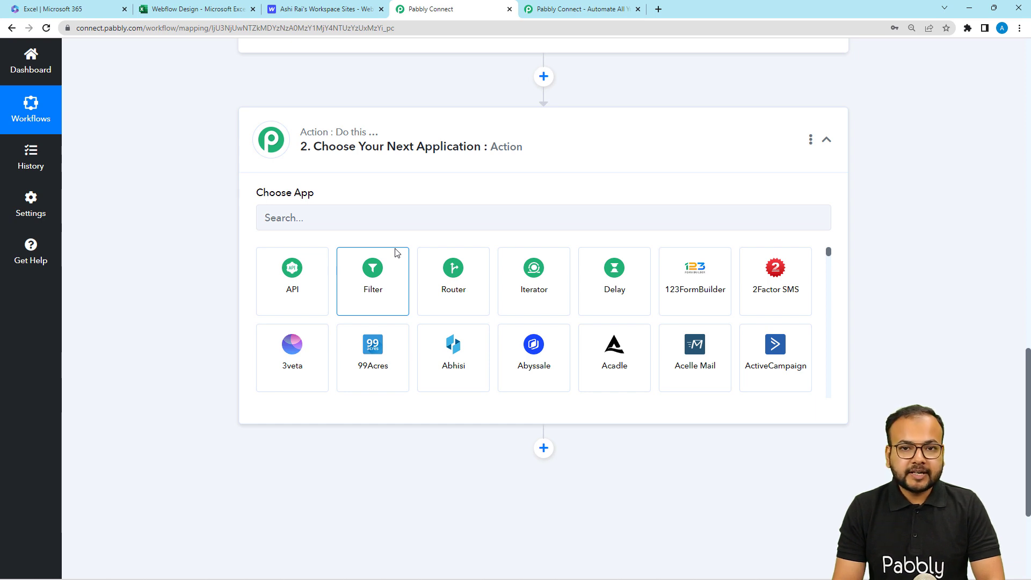
pyautogui.click(378, 220)
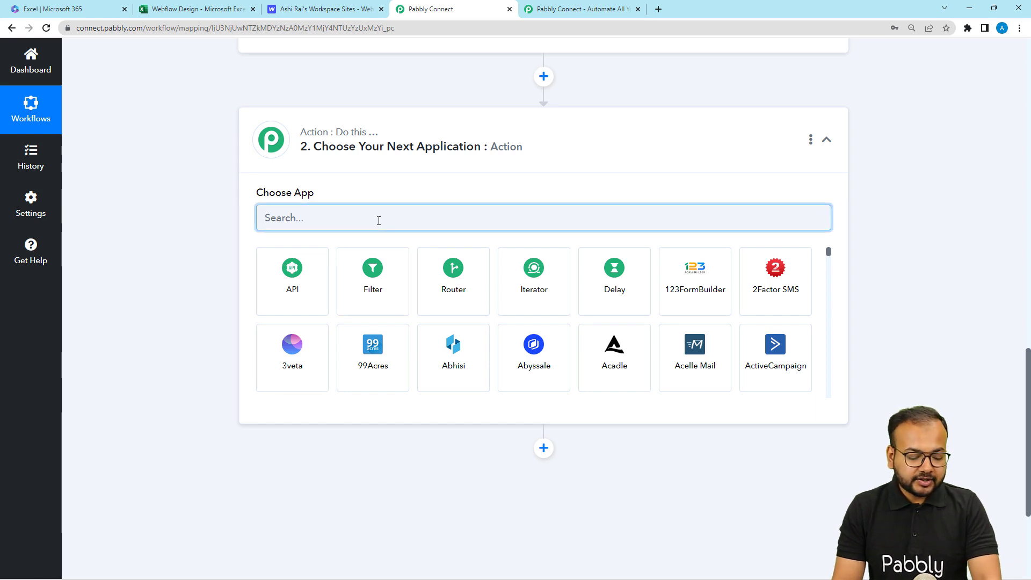
pyautogui.write('web')
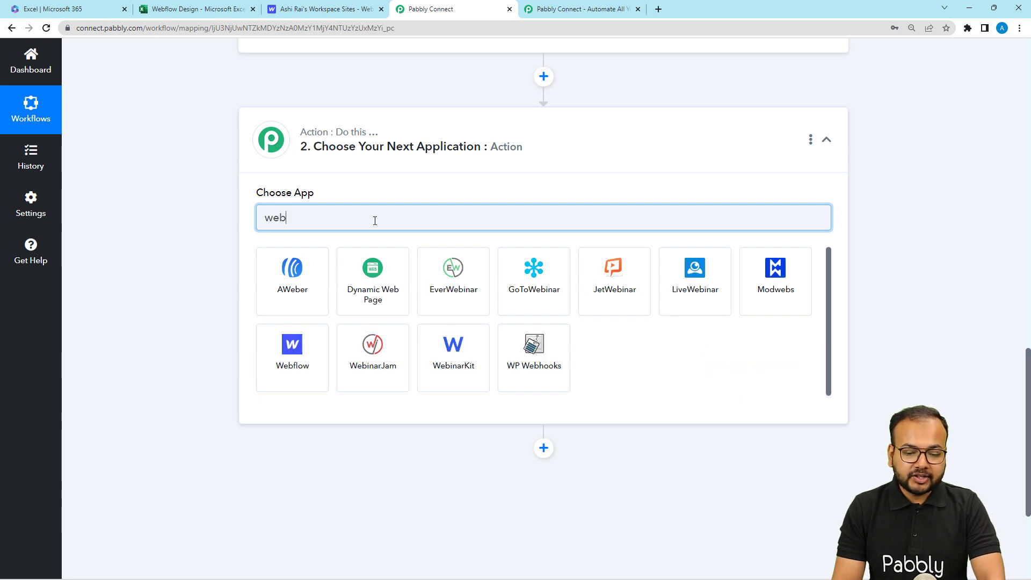
pyautogui.click(304, 360)
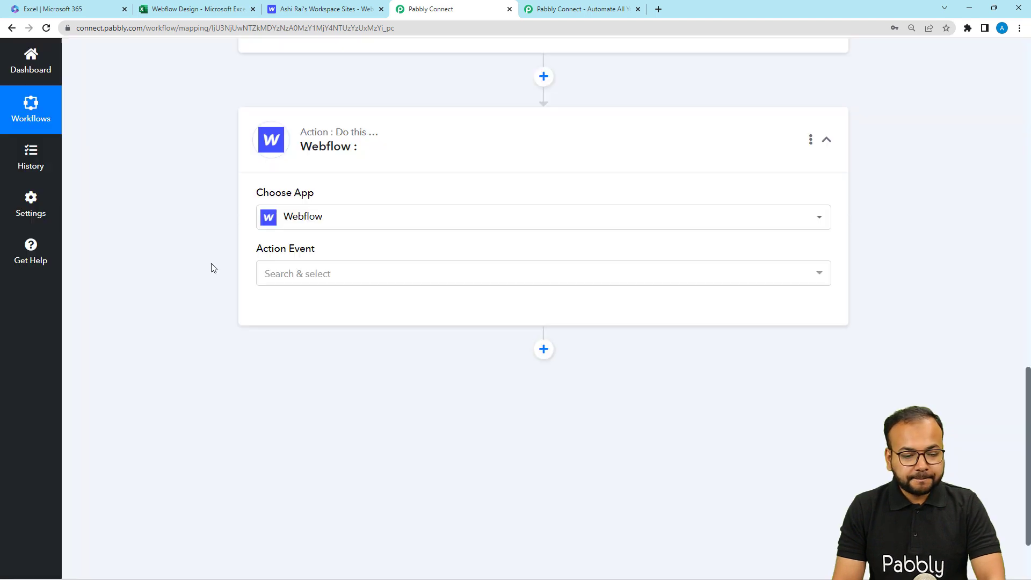
# Step: Set the Webflow action event to Create Live Item and start adding a new Webflow connection
pyautogui.scroll(-2, 211, 268)
pyautogui.click(296, 177)
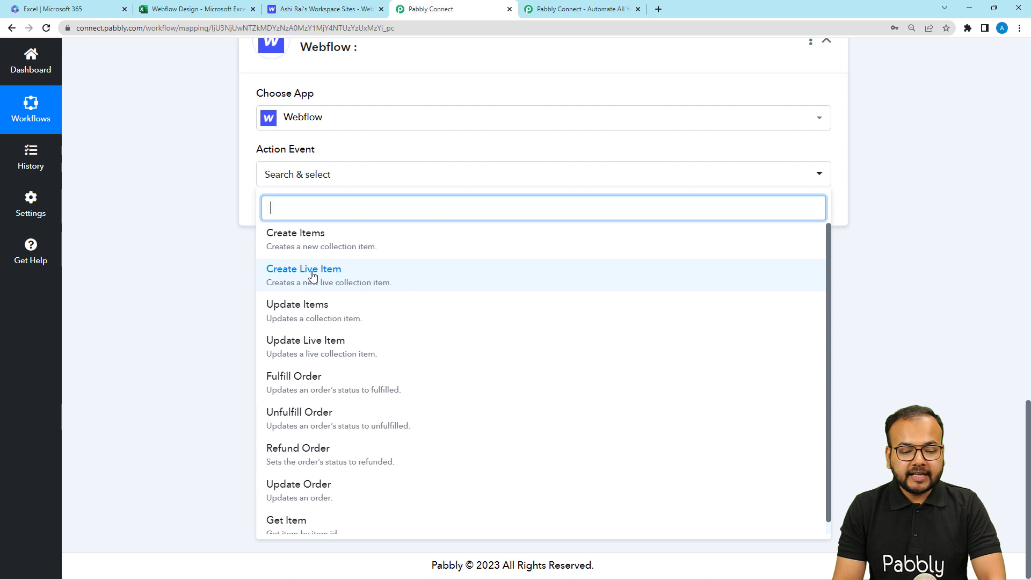
pyautogui.click(340, 275)
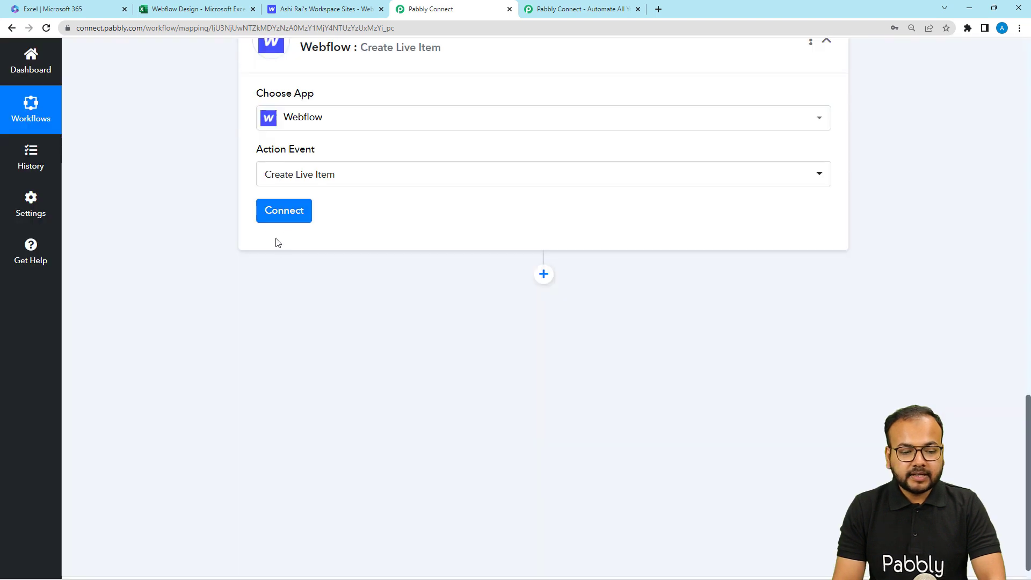
pyautogui.click(272, 214)
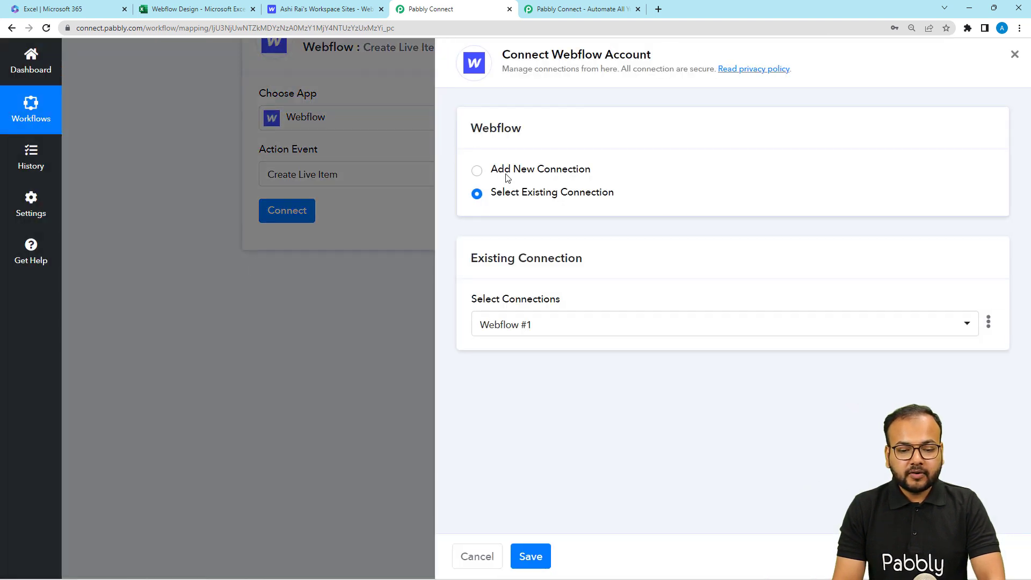
pyautogui.click(478, 172)
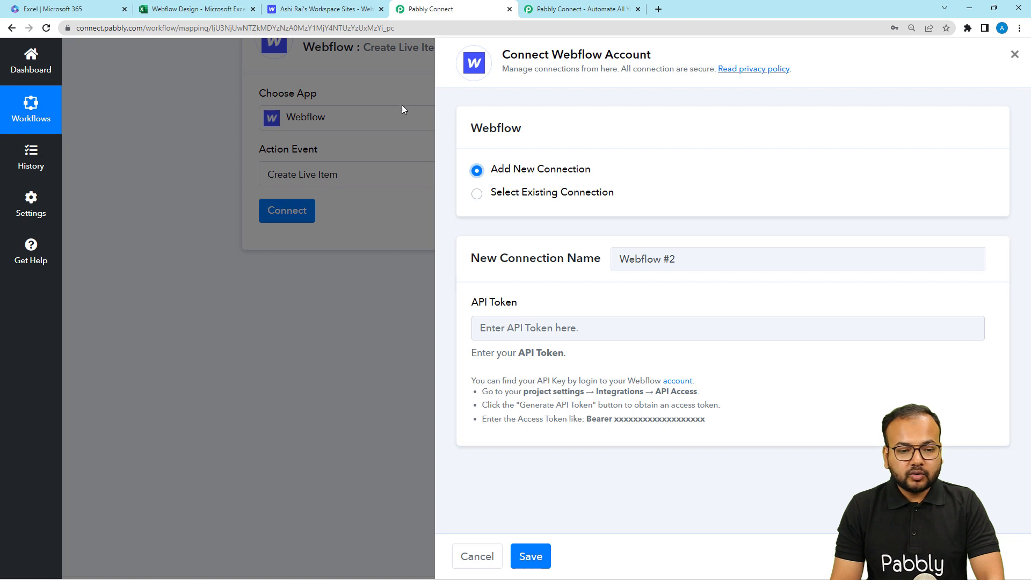
# Step: Switch to Webflow and open the API access section in the Supercool site's integration settings
pyautogui.click(285, 13)
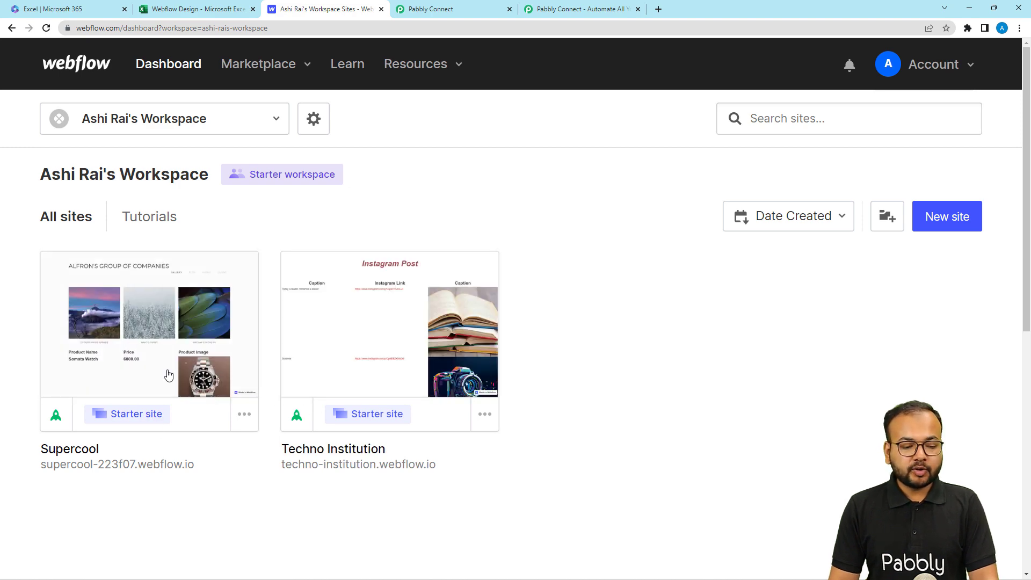
pyautogui.click(244, 415)
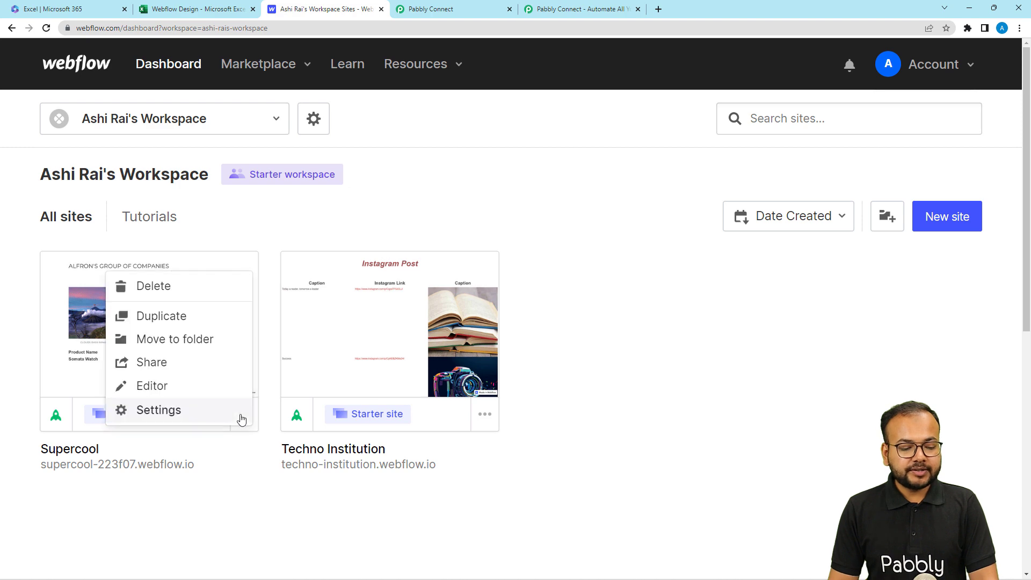
pyautogui.click(175, 412)
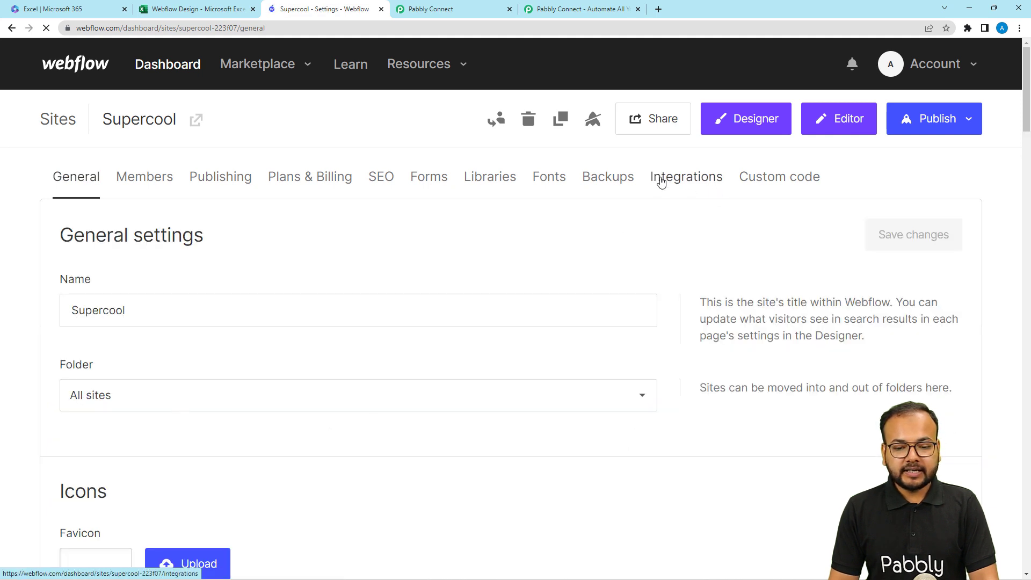
pyautogui.click(694, 180)
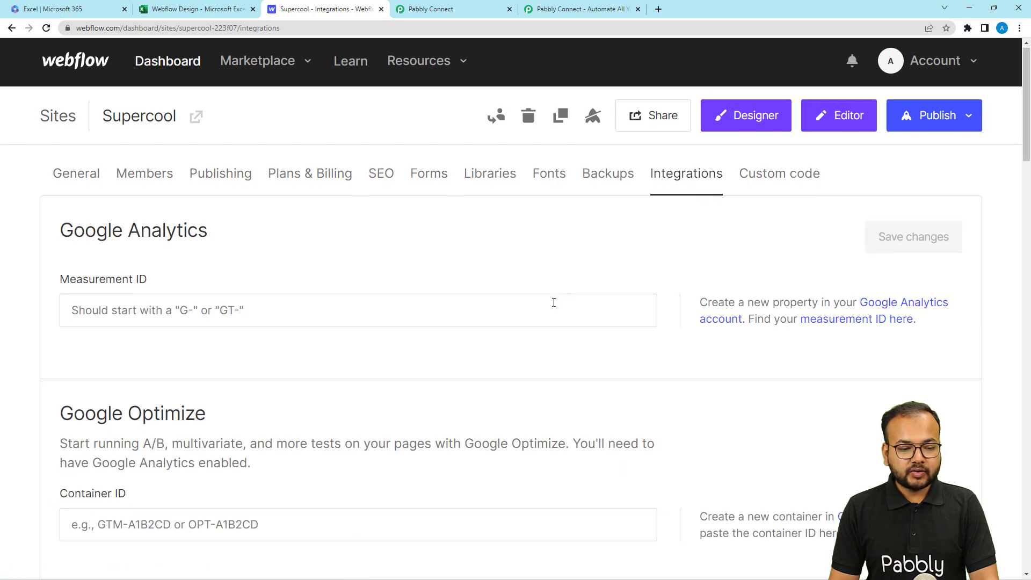
pyautogui.scroll(-8, 554, 305)
pyautogui.scroll(-10, 554, 307)
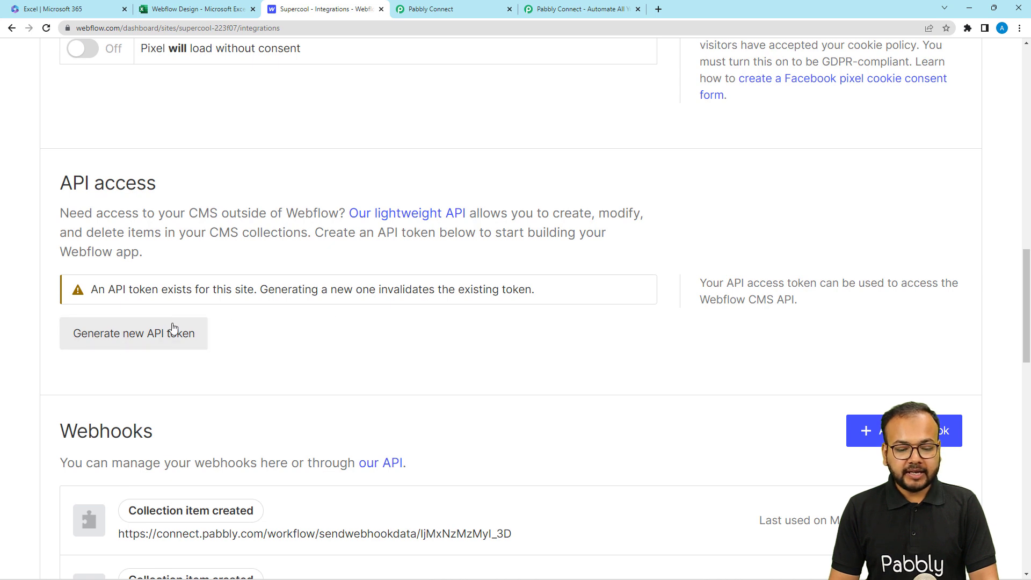
pyautogui.scroll(-1, 181, 337)
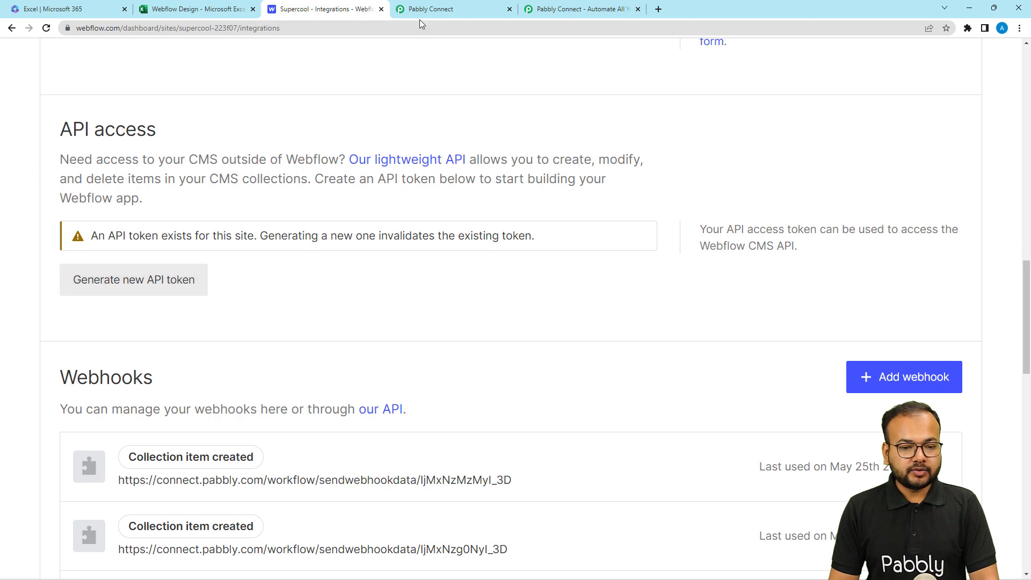
# Step: Check the API token instructions in Pabbly Connect, then generate a new API token for Supercool in Webflow and copy it
pyautogui.click(429, 9)
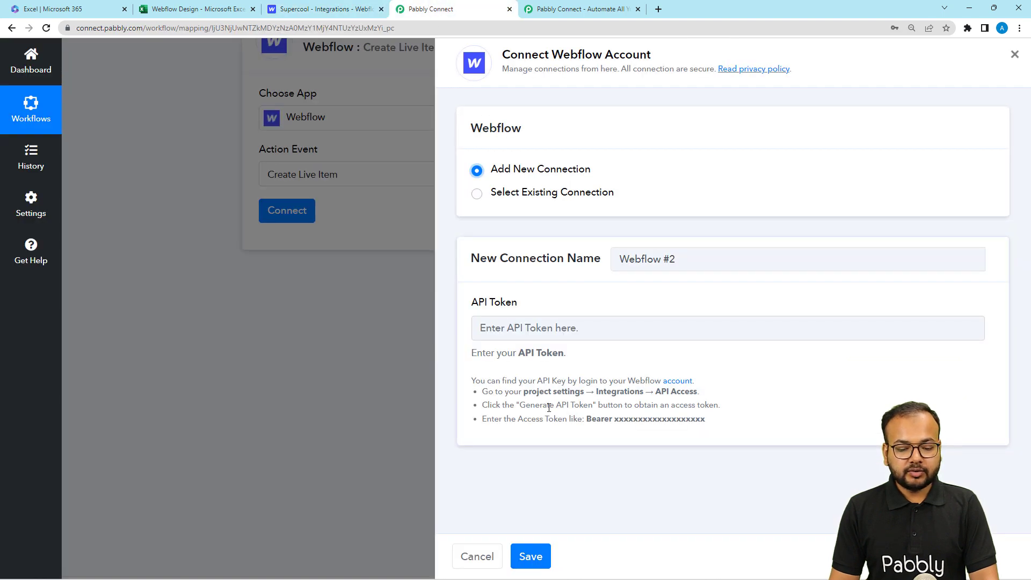
pyautogui.click(340, 10)
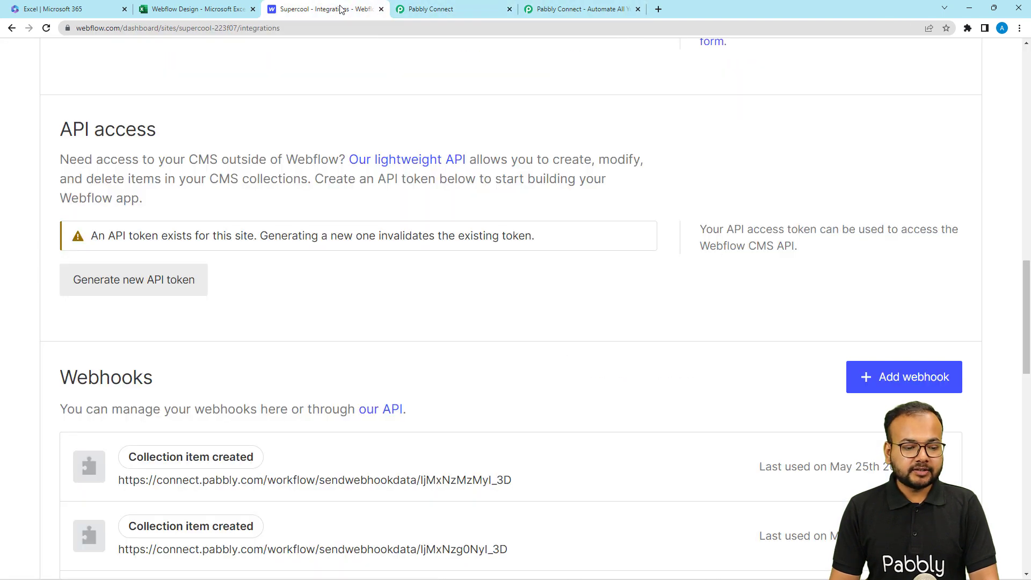
pyautogui.click(152, 290)
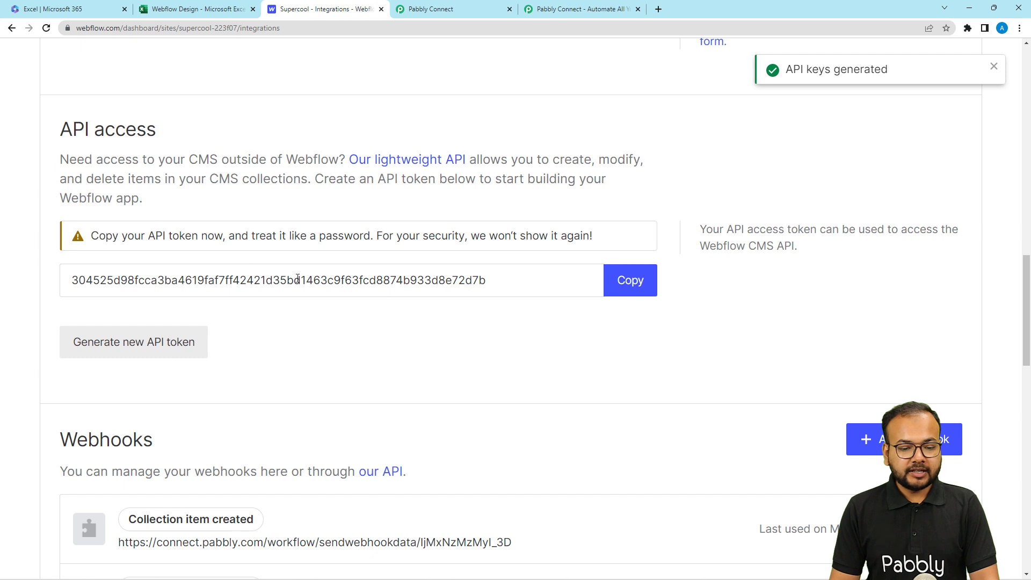
pyautogui.click(626, 283)
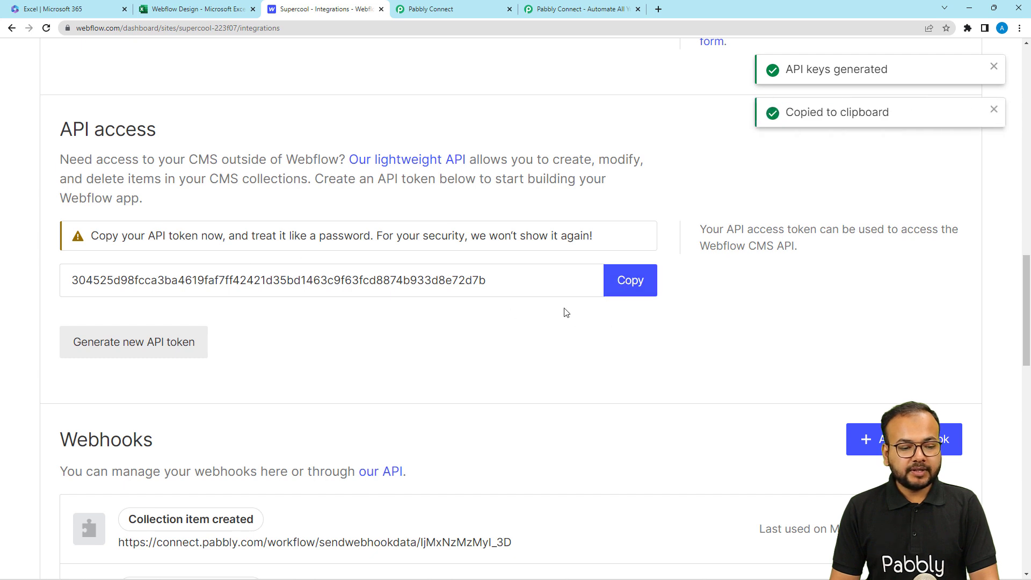
# Step: Return to Pabbly Connect, paste the copied token as the new Webflow connection's API Token and save the connection
pyautogui.click(424, 8)
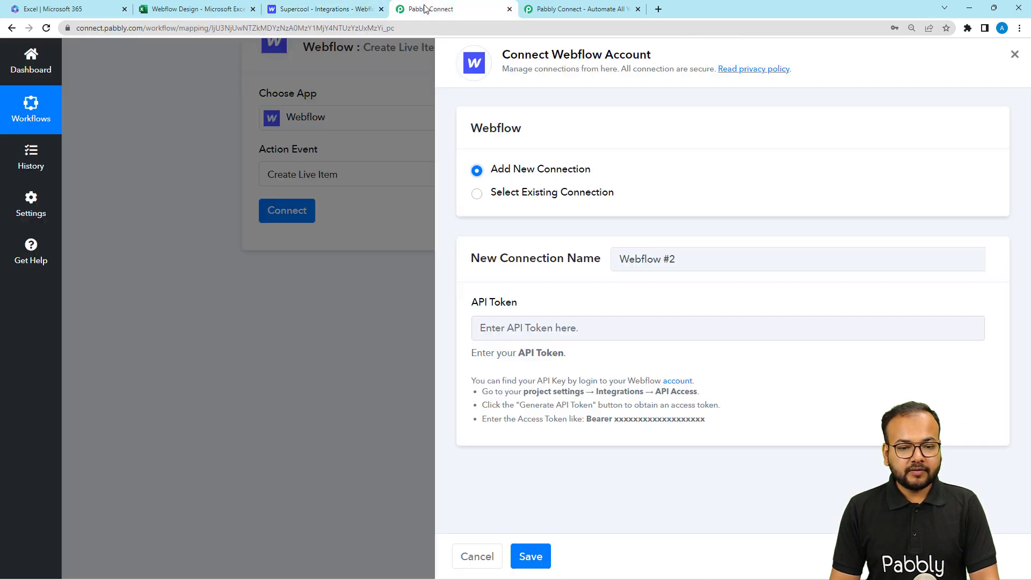
pyautogui.rightClick(555, 326)
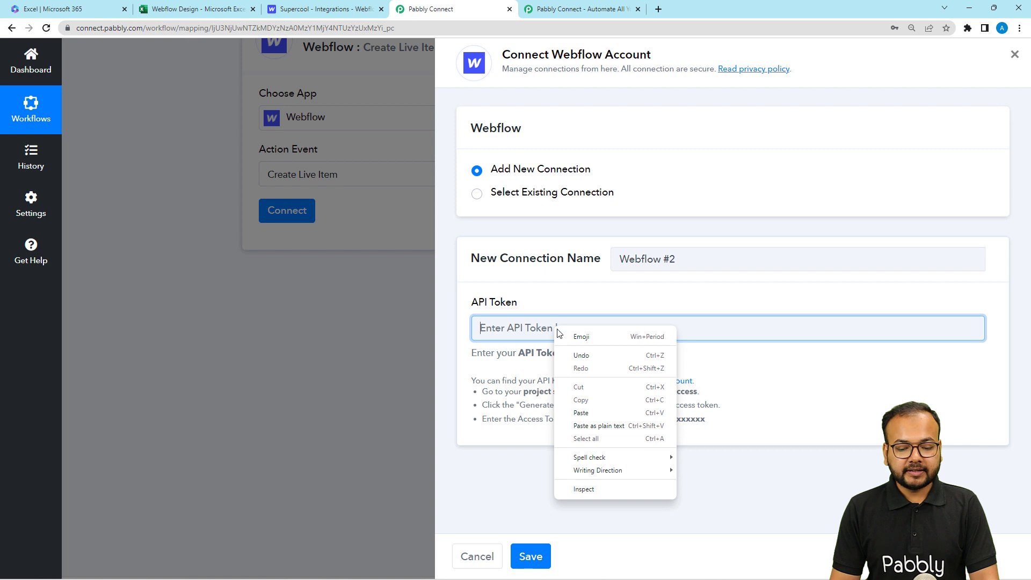
pyautogui.click(561, 413)
pyautogui.click(554, 438)
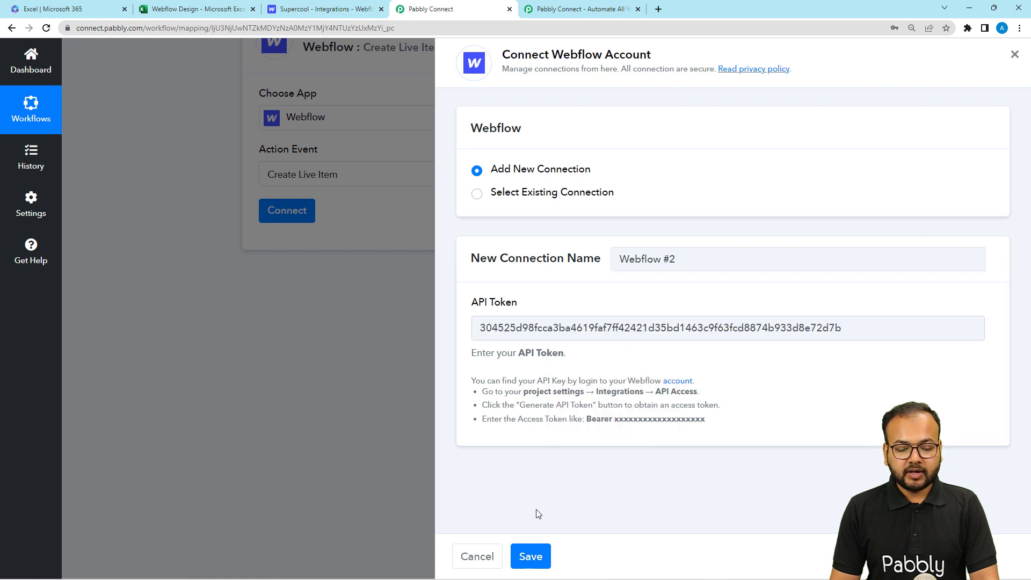
pyautogui.click(530, 556)
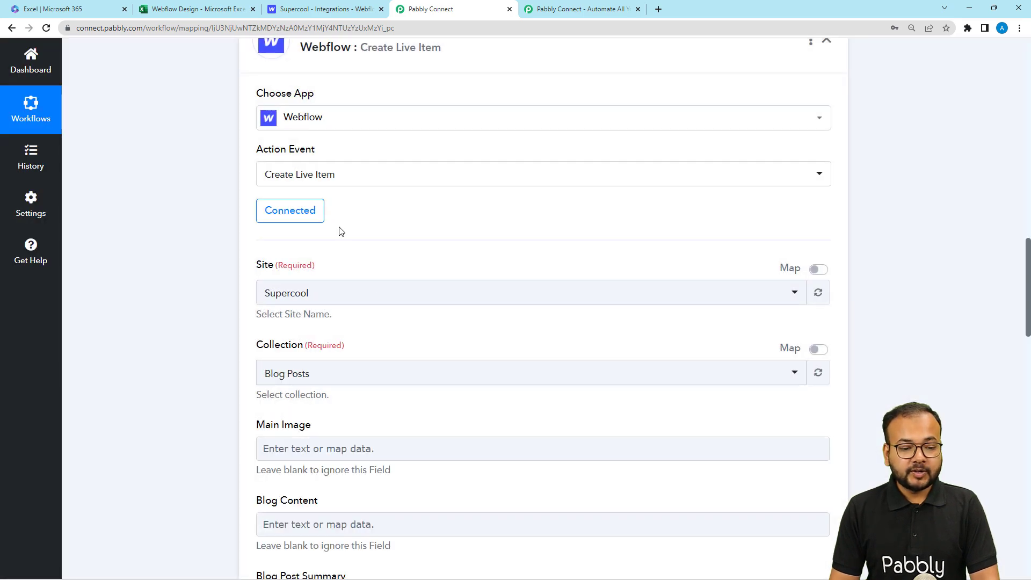
# Step: Check the site selected in the Webflow action against the Supercool site in Webflow, and return to Pabbly Connect
pyautogui.scroll(-3, 185, 266)
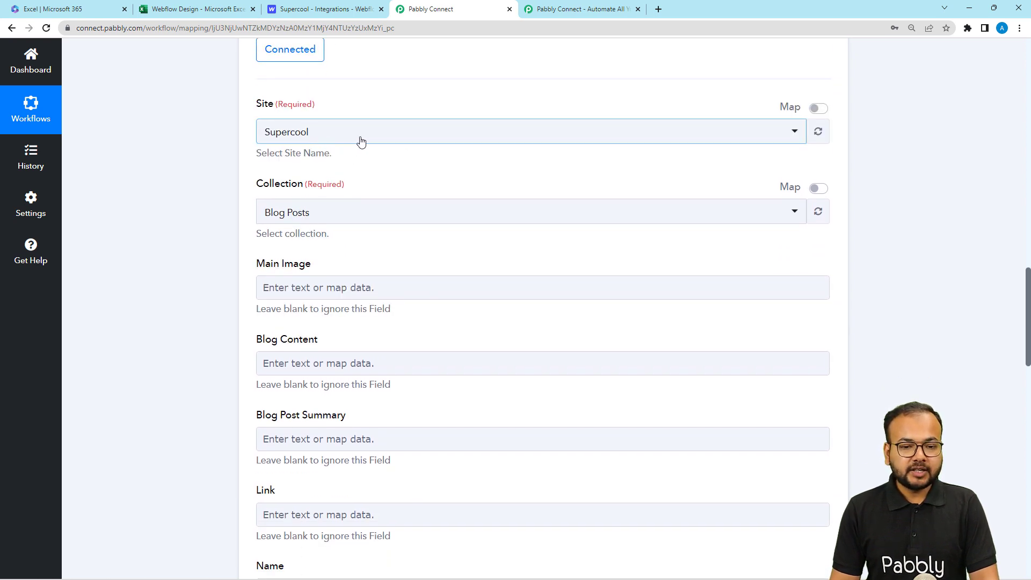
pyautogui.click(336, 12)
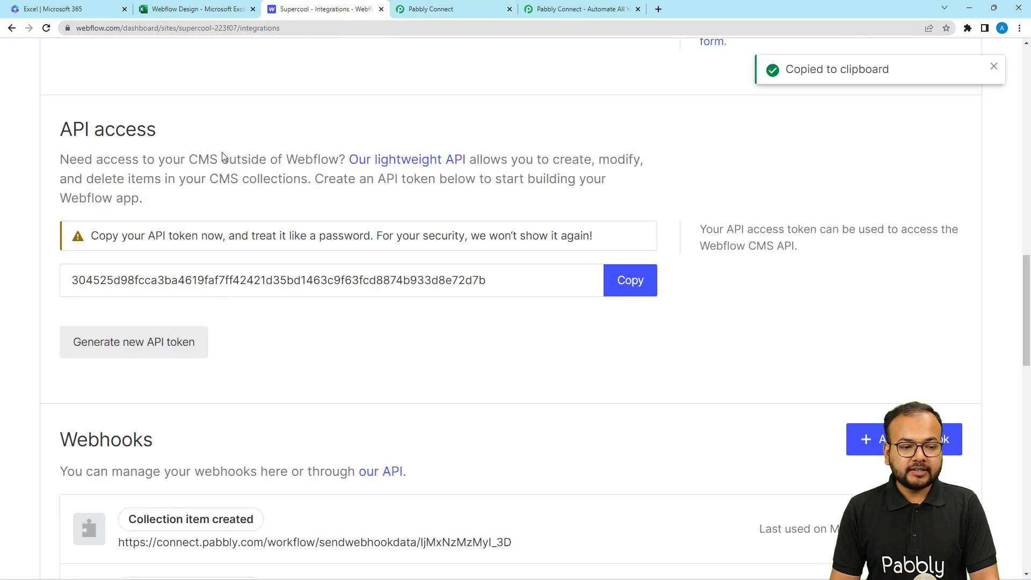
pyautogui.scroll(15, 225, 156)
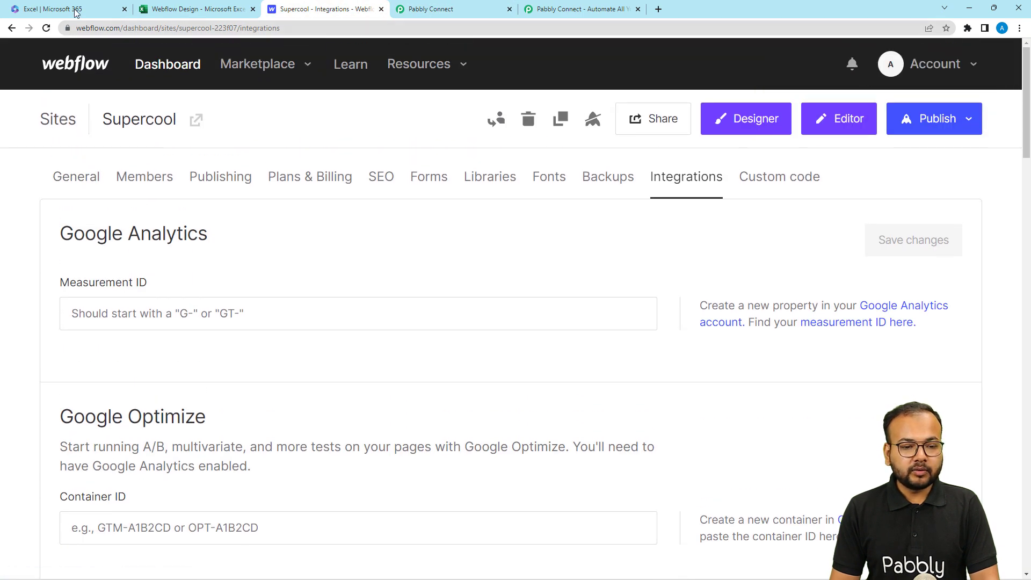
pyautogui.click(440, 9)
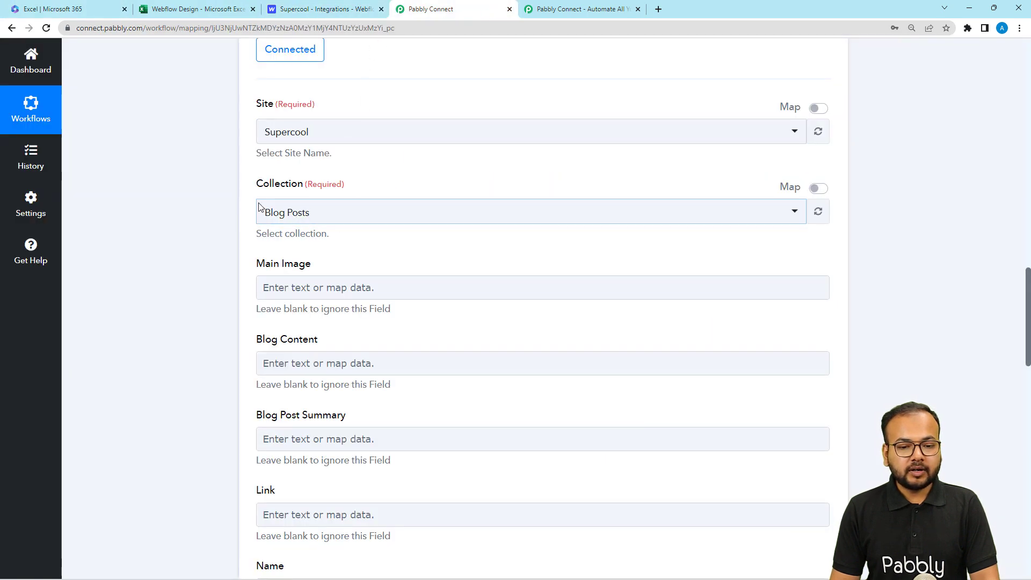
# Step: Switch to the Supercool site's Webflow editor, view the posts in its Blog Posts collection and go back to the site
pyautogui.click(316, 11)
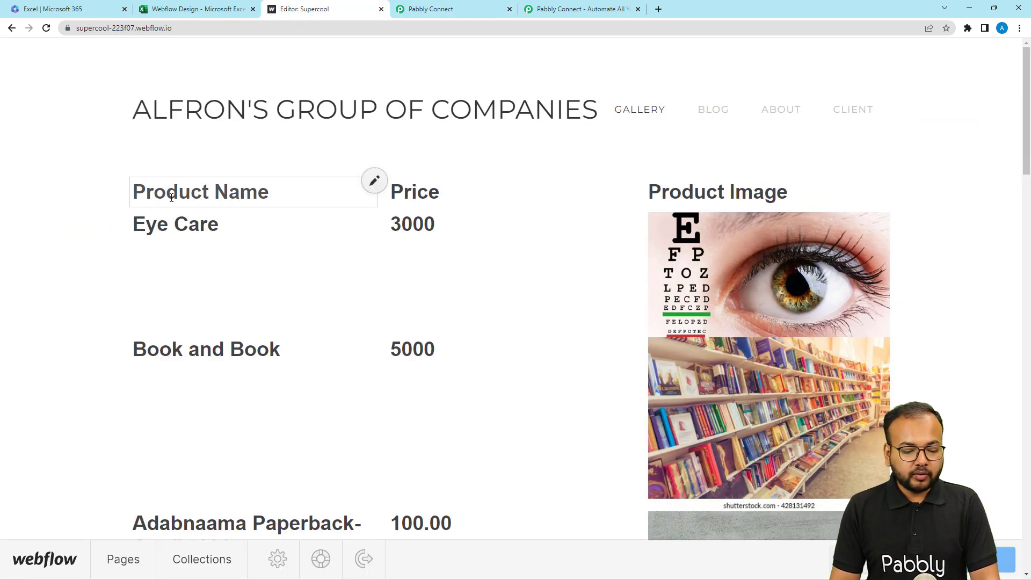
pyautogui.click(198, 562)
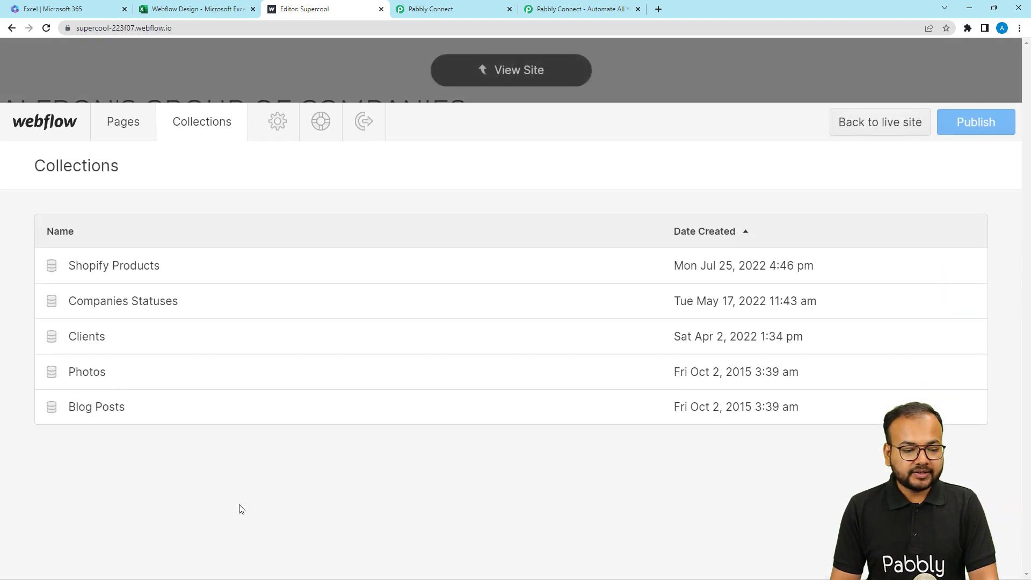
pyautogui.click(74, 413)
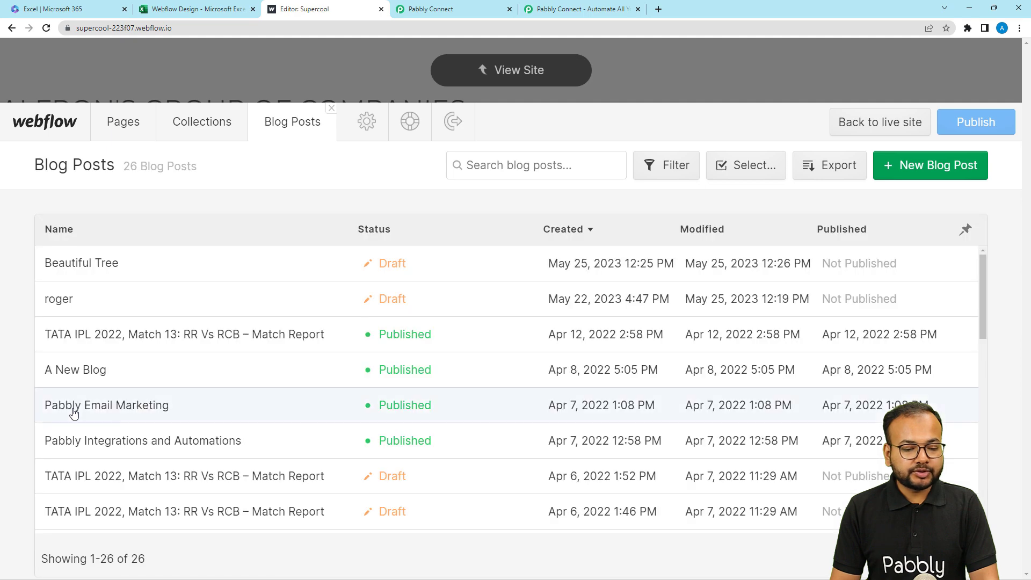
pyautogui.click(664, 65)
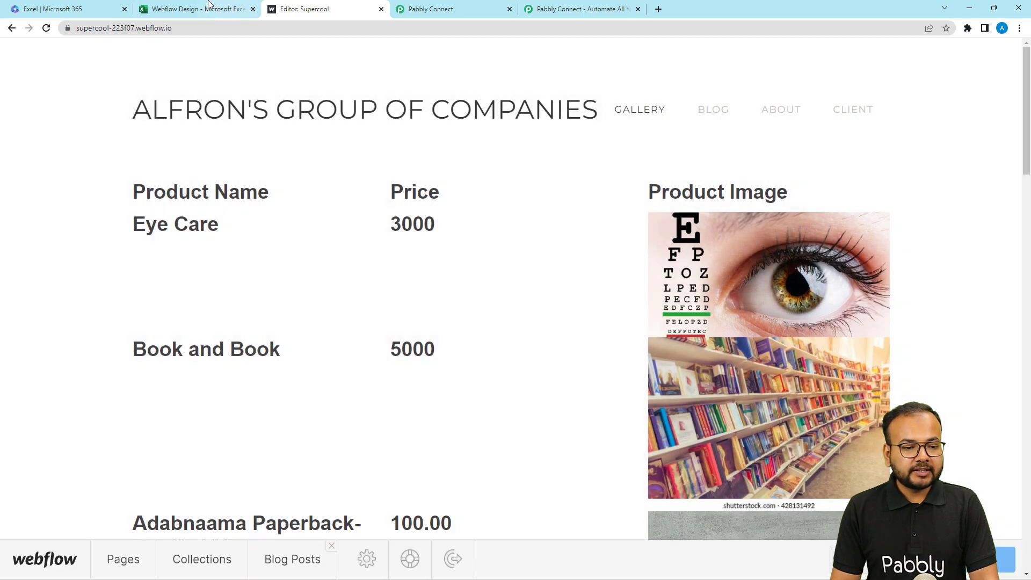
# Step: Return to Pabbly Connect and review the item fields available for the Blog Posts collection in the Webflow action
pyautogui.click(408, 11)
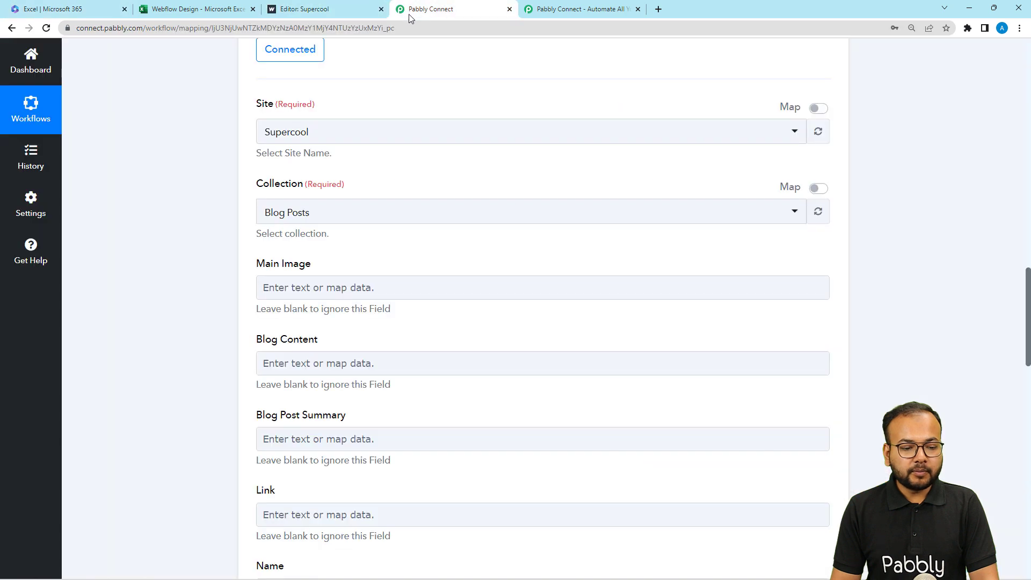
pyautogui.click(309, 220)
pyautogui.click(288, 269)
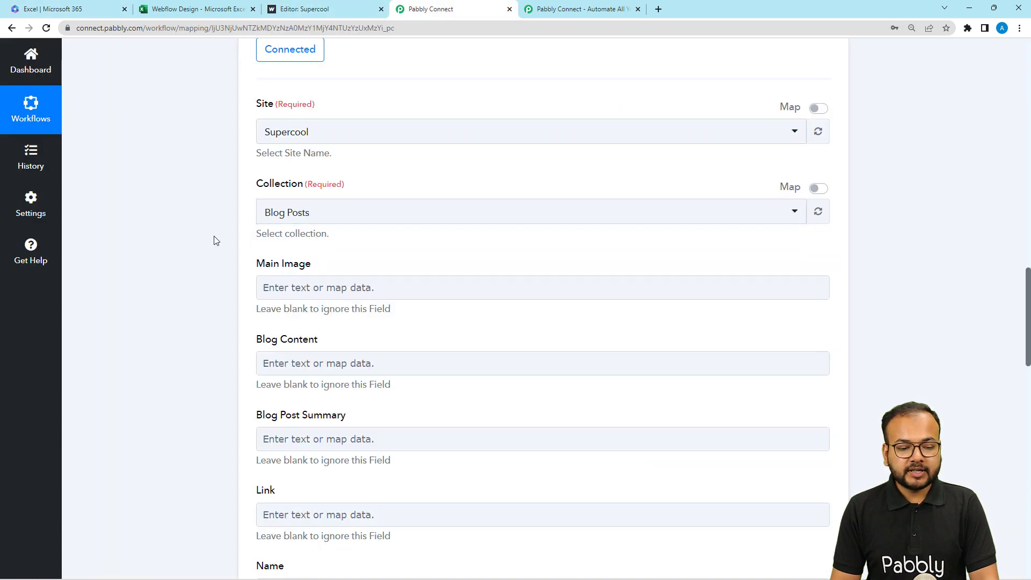
pyautogui.scroll(-1, 215, 240)
pyautogui.scroll(-1, 214, 240)
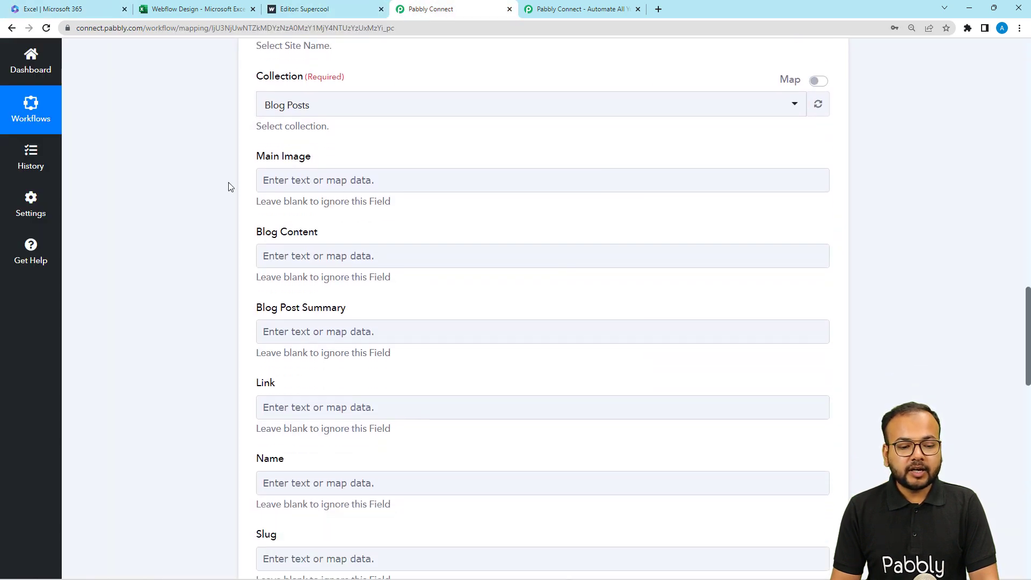
pyautogui.click(391, 188)
pyautogui.scroll(-2, 438, 194)
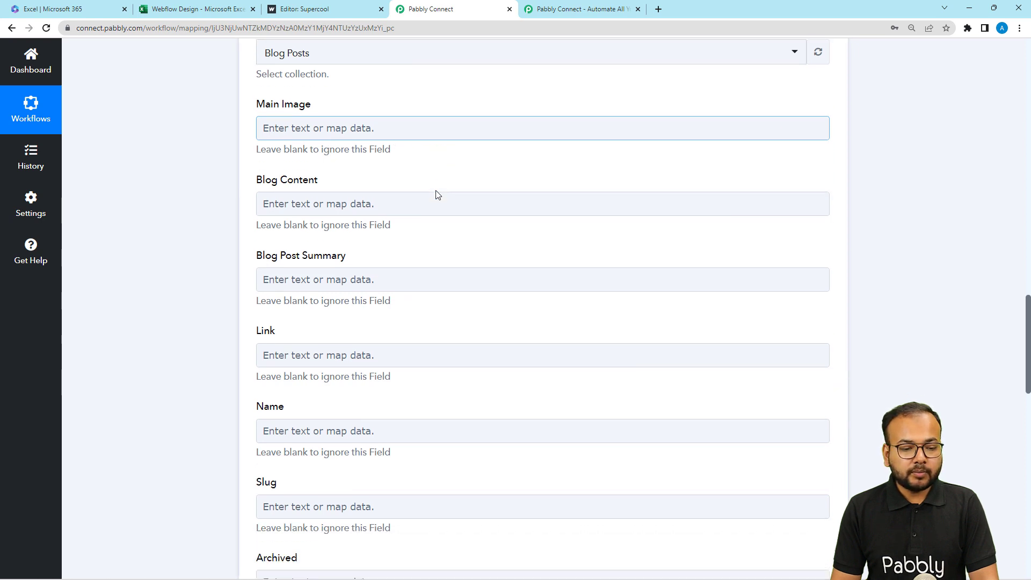
pyautogui.scroll(-1, 365, 172)
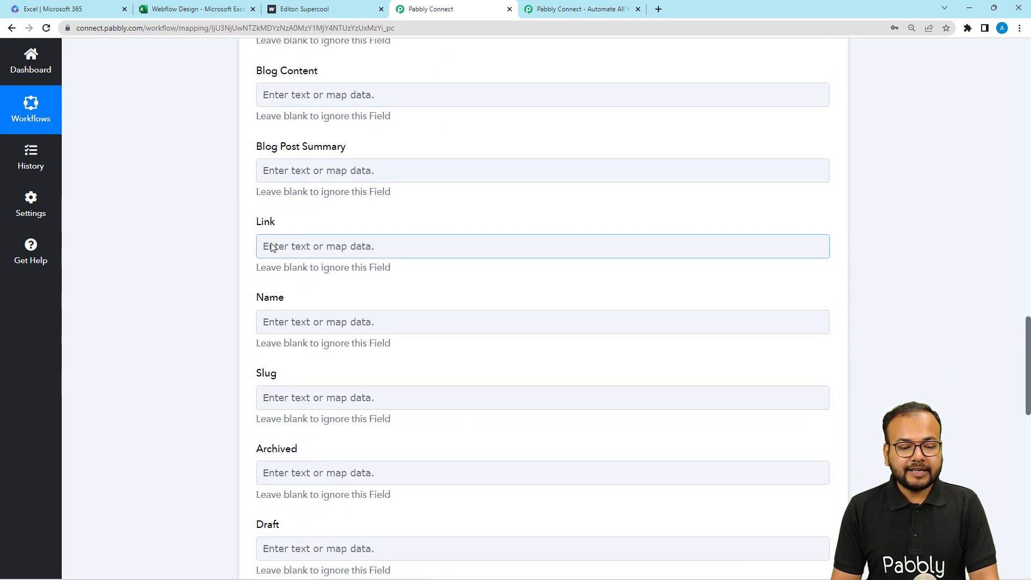
pyautogui.scroll(-2, 259, 294)
# Step: Review the row data in the Microsoft Excel trigger's received response, and return to the Webflow action's fields
pyautogui.scroll(2, 260, 296)
pyautogui.scroll(15, 260, 295)
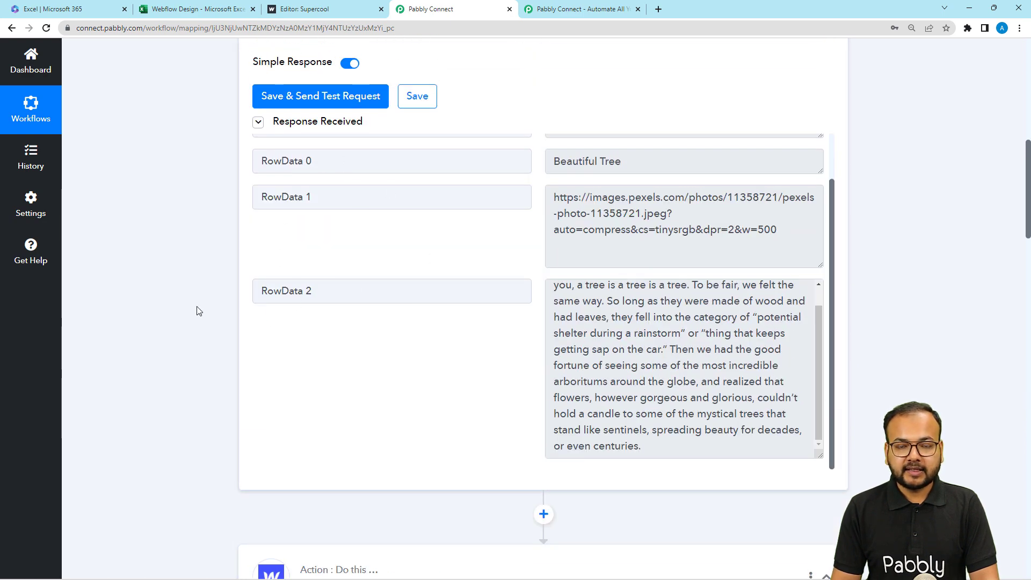
pyautogui.scroll(-2, 199, 311)
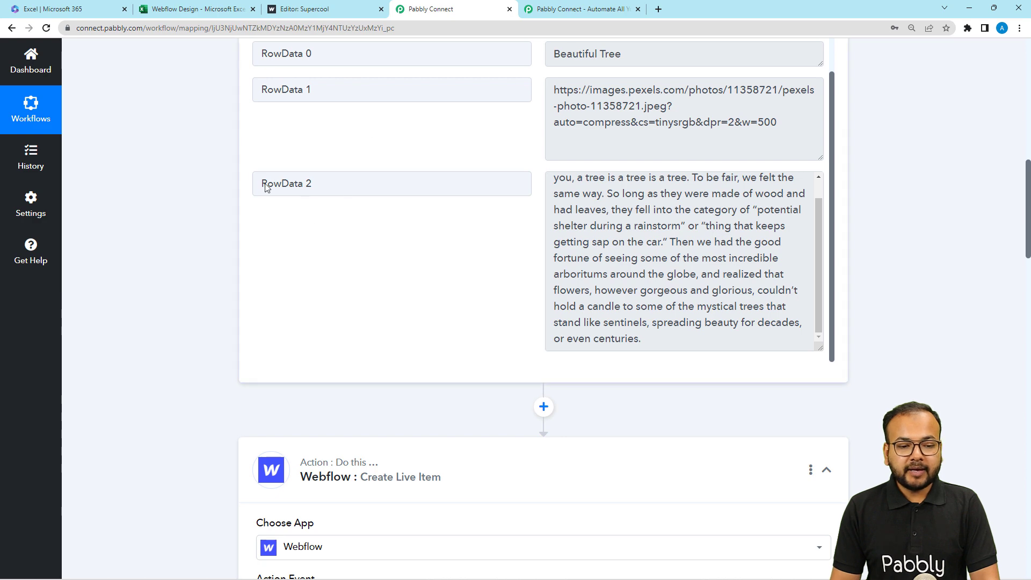
pyautogui.scroll(-10, 215, 267)
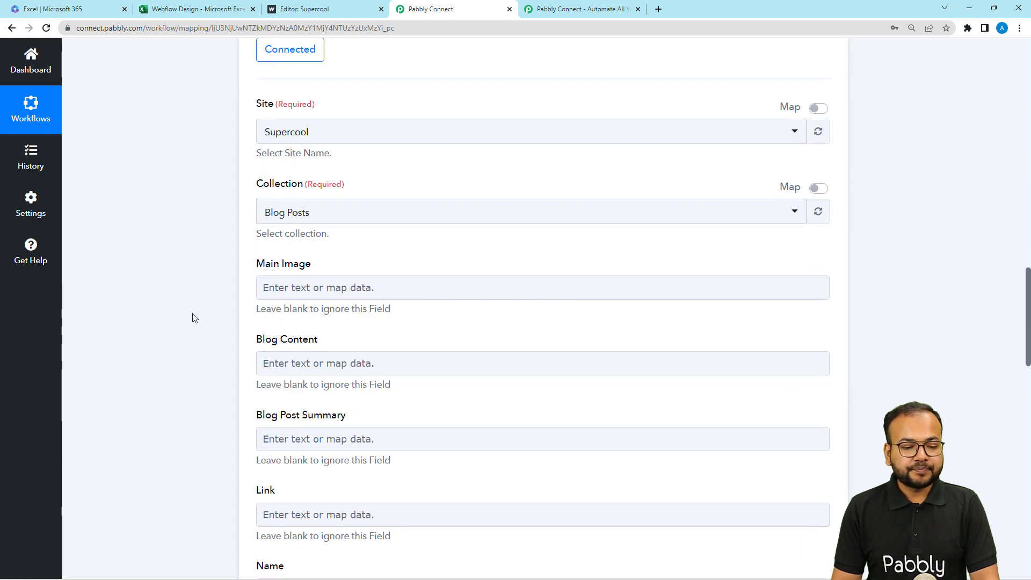
# Step: Map the Main Image field to RowData 1, the image URL from the Microsoft Excel trigger
pyautogui.scroll(-2, 194, 317)
pyautogui.click(285, 183)
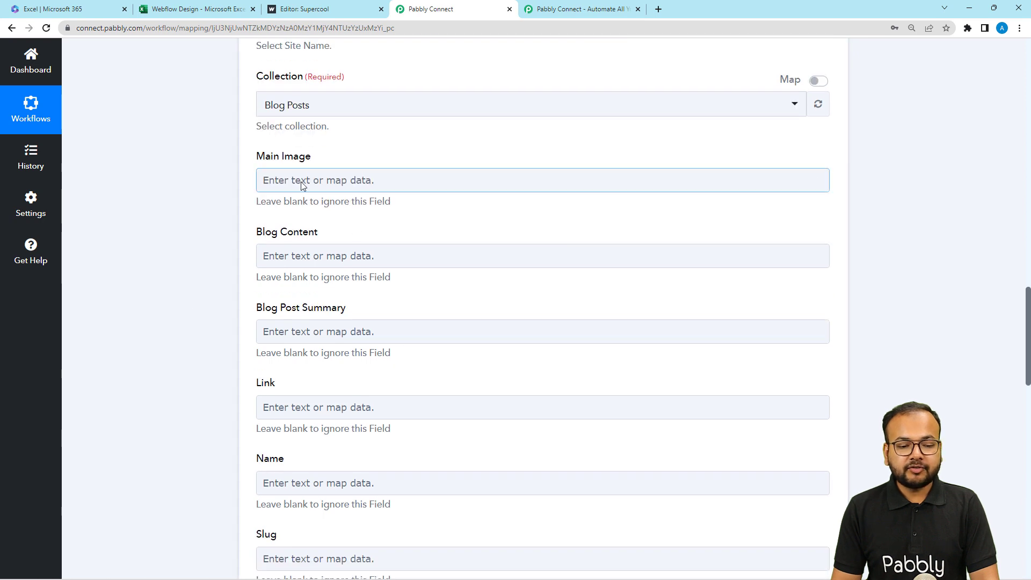
pyautogui.click(301, 182)
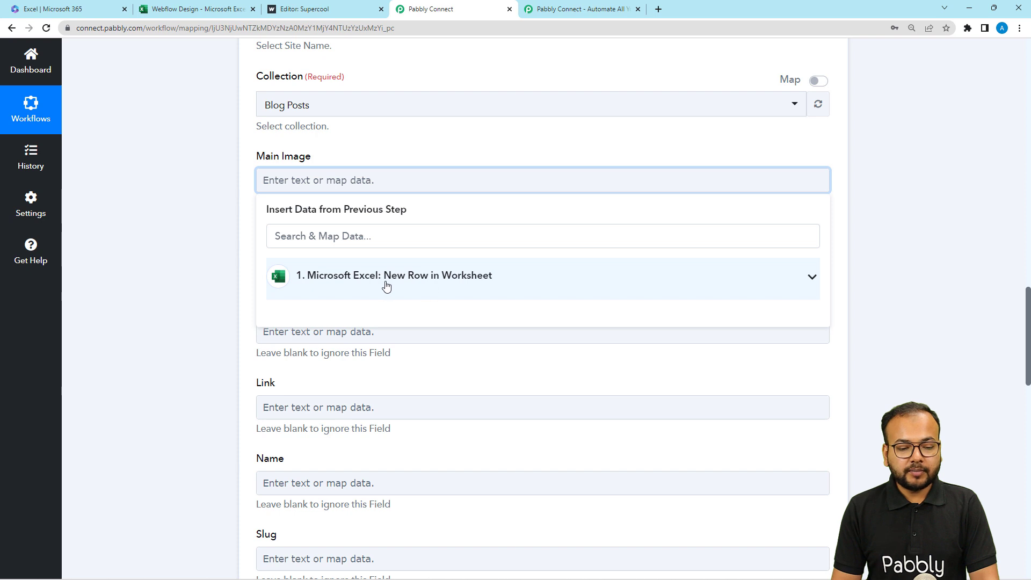
pyautogui.click(349, 290)
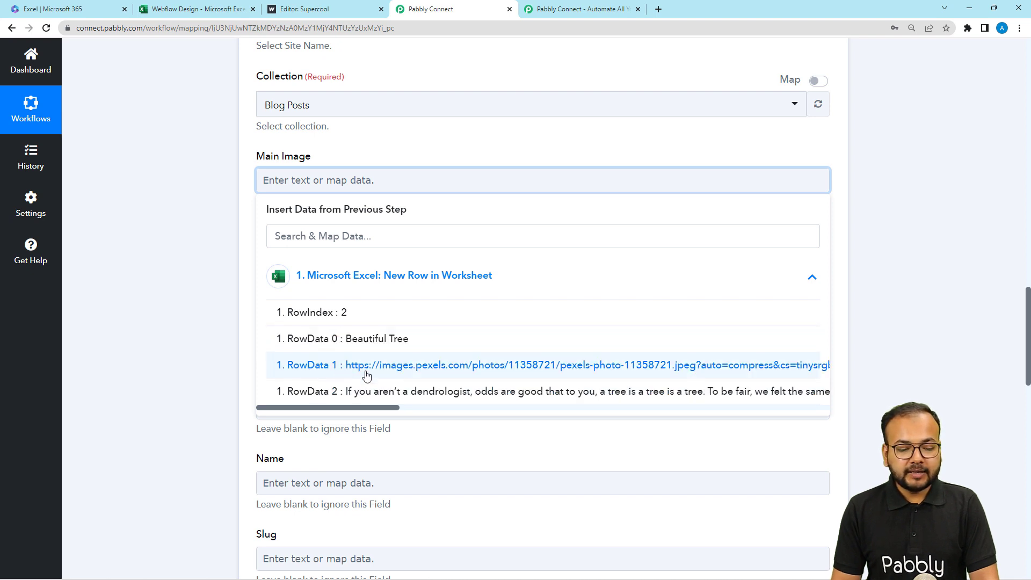
pyautogui.click(318, 366)
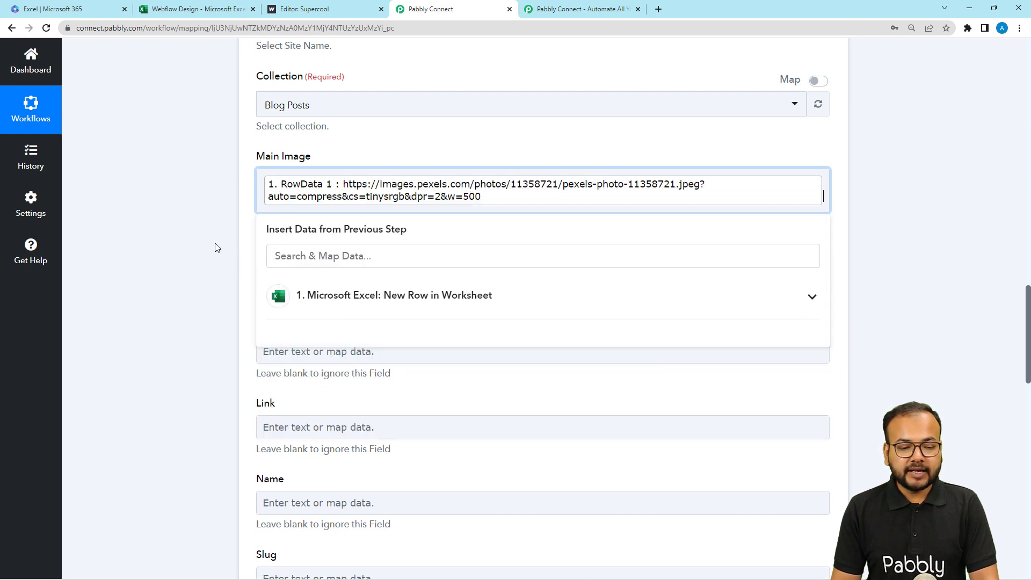
pyautogui.click(214, 246)
# Step: Map the Blog Content field to RowData 2, the article text from the Microsoft Excel trigger
pyautogui.scroll(-2, 215, 246)
pyautogui.click(290, 166)
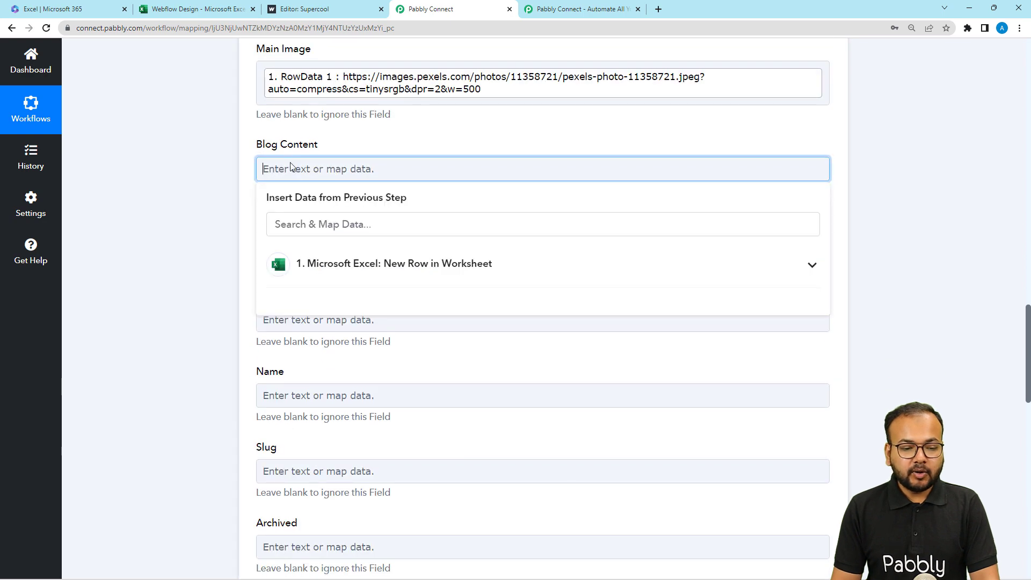
pyautogui.click(305, 265)
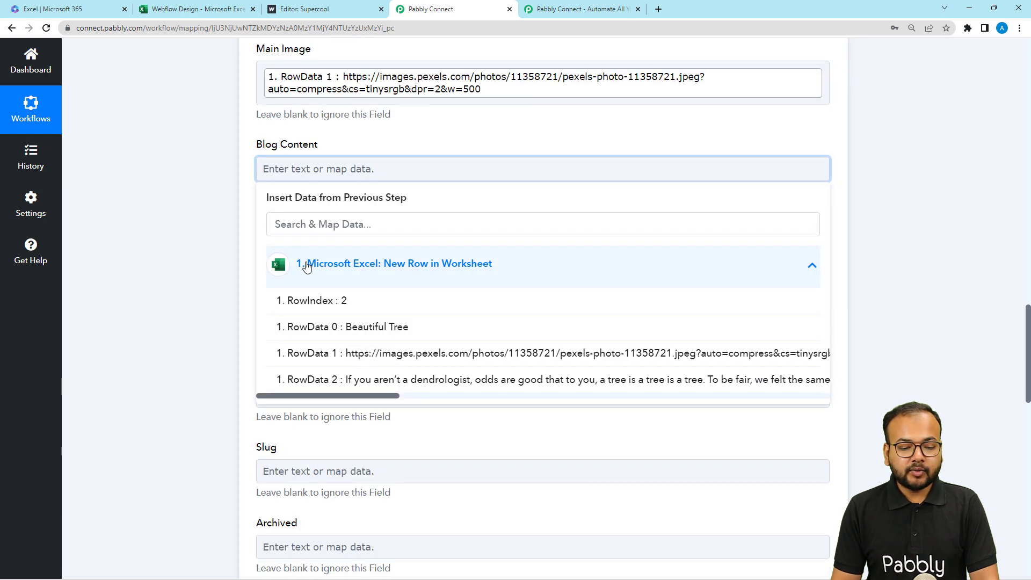
pyautogui.click(338, 382)
pyautogui.click(221, 270)
# Step: Map the Name field to RowData 0, the Beautiful Tree title from the Microsoft Excel trigger
pyautogui.scroll(-2, 221, 270)
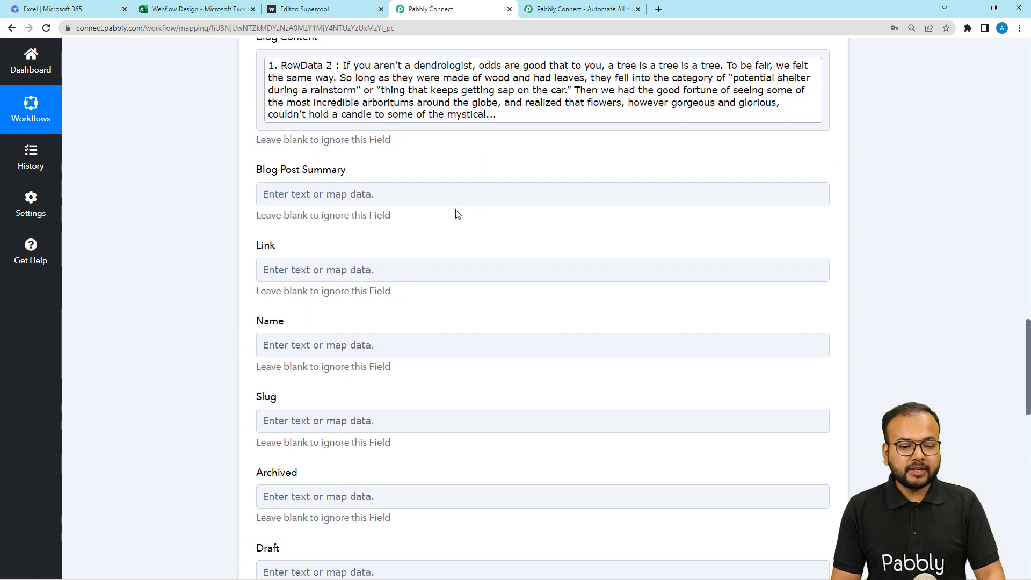
pyautogui.scroll(-2, 309, 253)
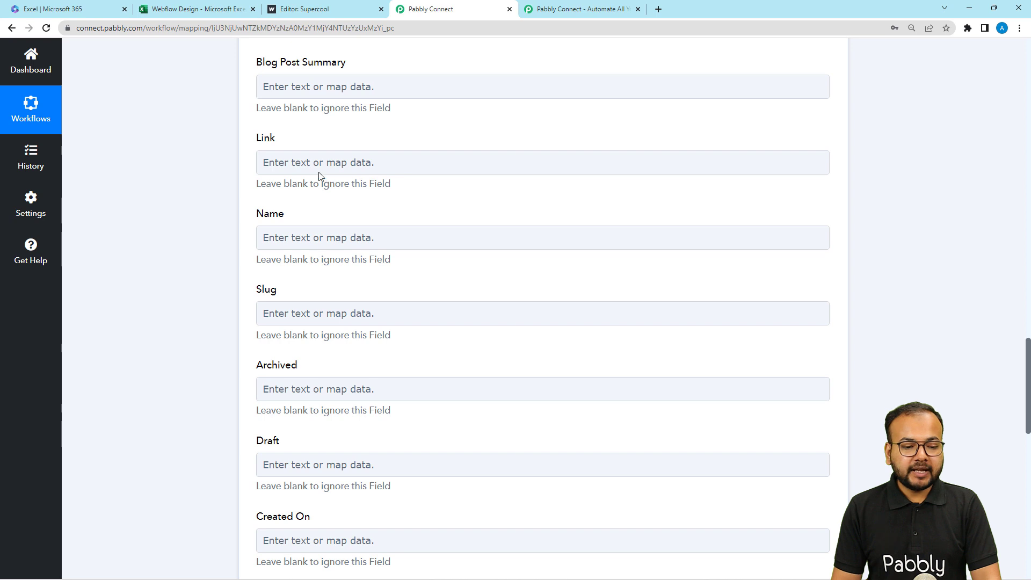
pyautogui.click(308, 239)
pyautogui.click(332, 334)
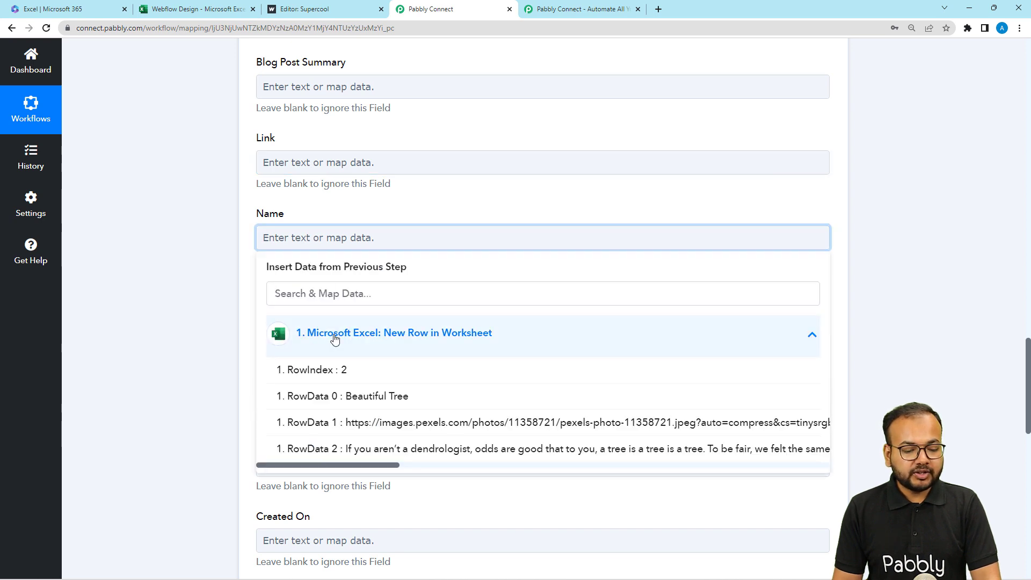
pyautogui.click(362, 397)
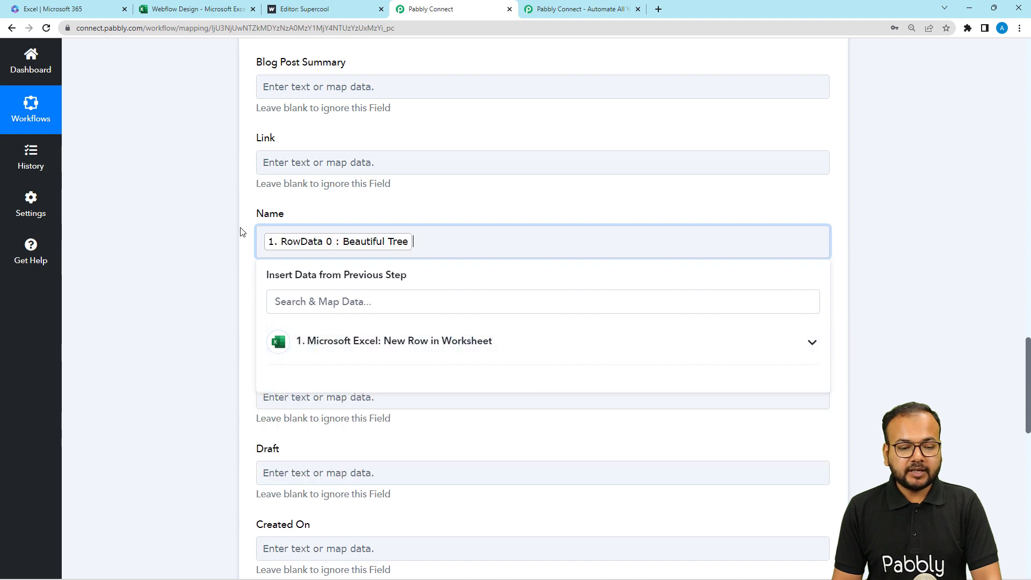
pyautogui.click(220, 233)
# Step: Set both the Archived and Draft fields of the Webflow item to false
pyautogui.scroll(-3, 220, 234)
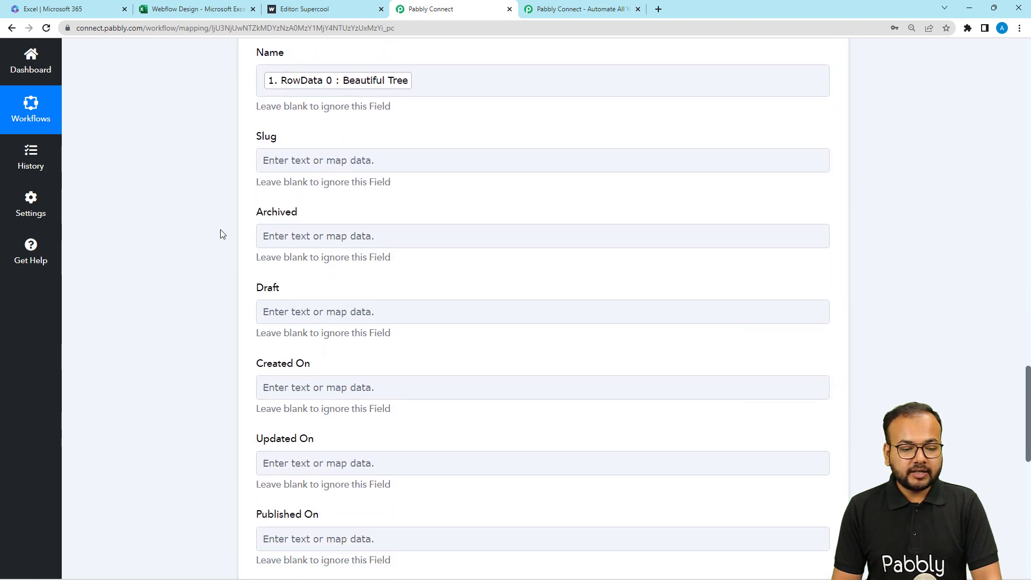
pyautogui.click(263, 163)
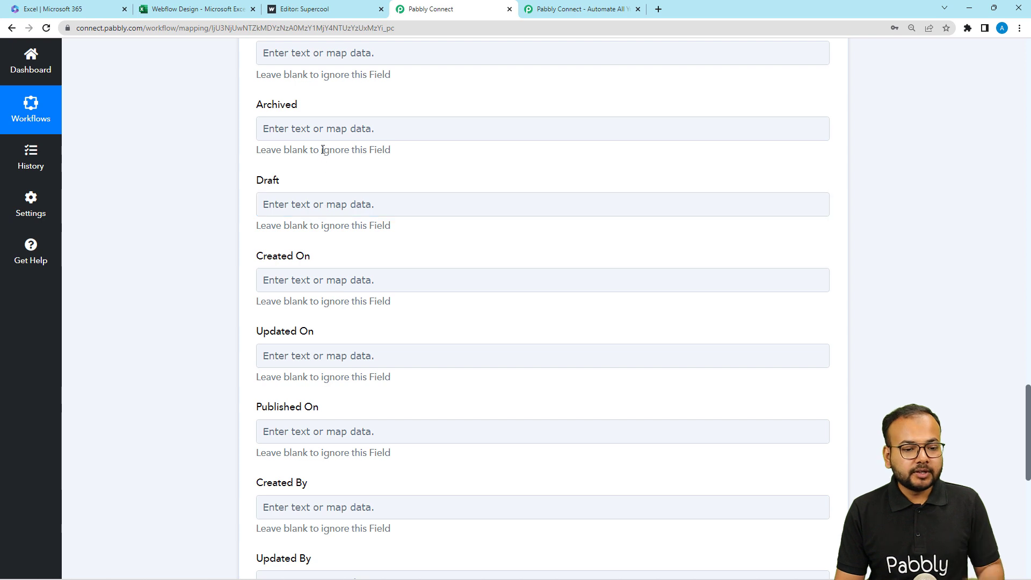
pyautogui.click(315, 131)
pyautogui.write('false')
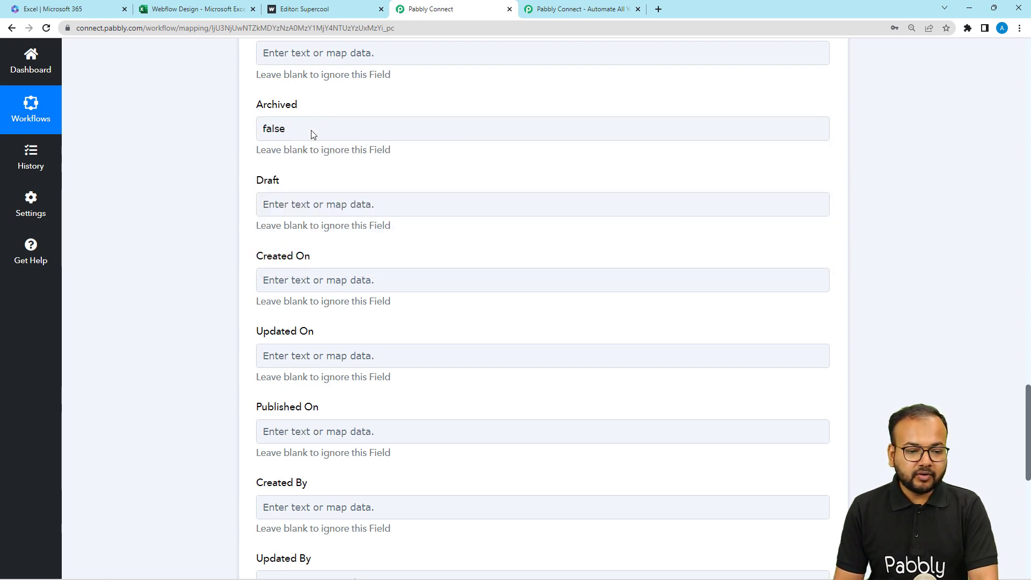
pyautogui.click(275, 203)
pyautogui.write('f')
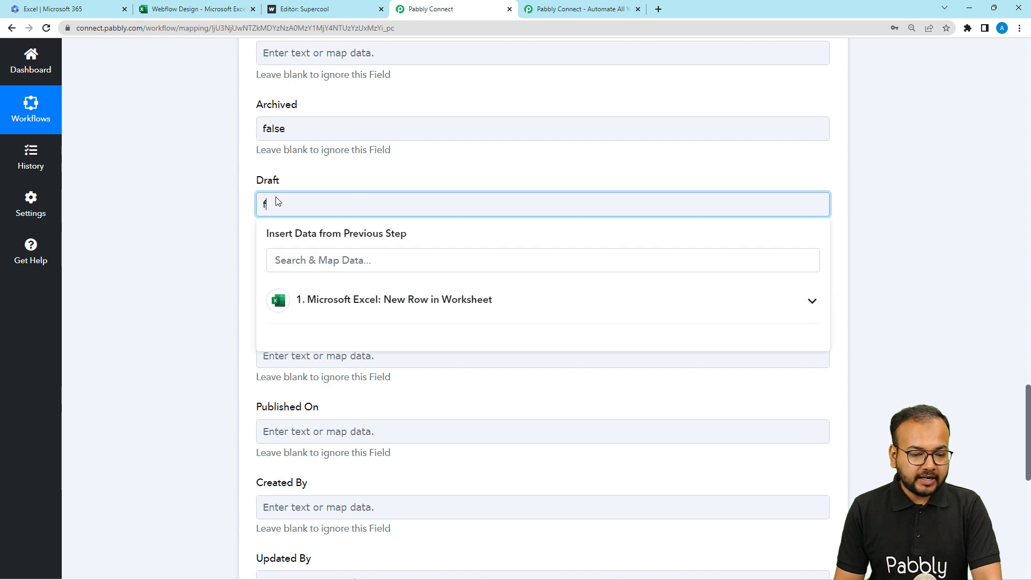
pyautogui.write('alse')
pyautogui.click(300, 161)
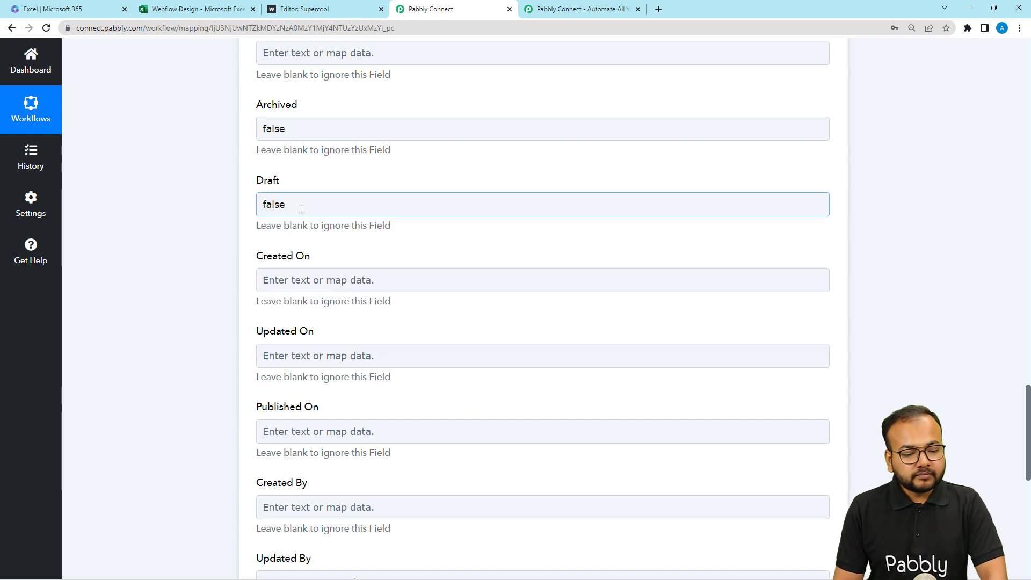
# Step: Check the remaining optional fields, from Created On to Published By, through to the end of the Webflow action form
pyautogui.scroll(-2, 301, 210)
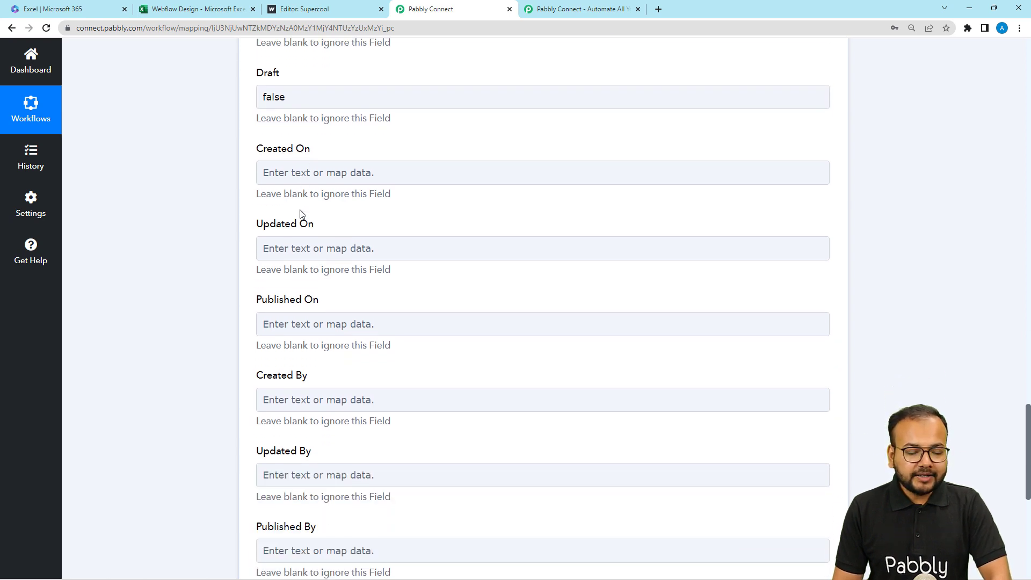
pyautogui.scroll(-2, 300, 210)
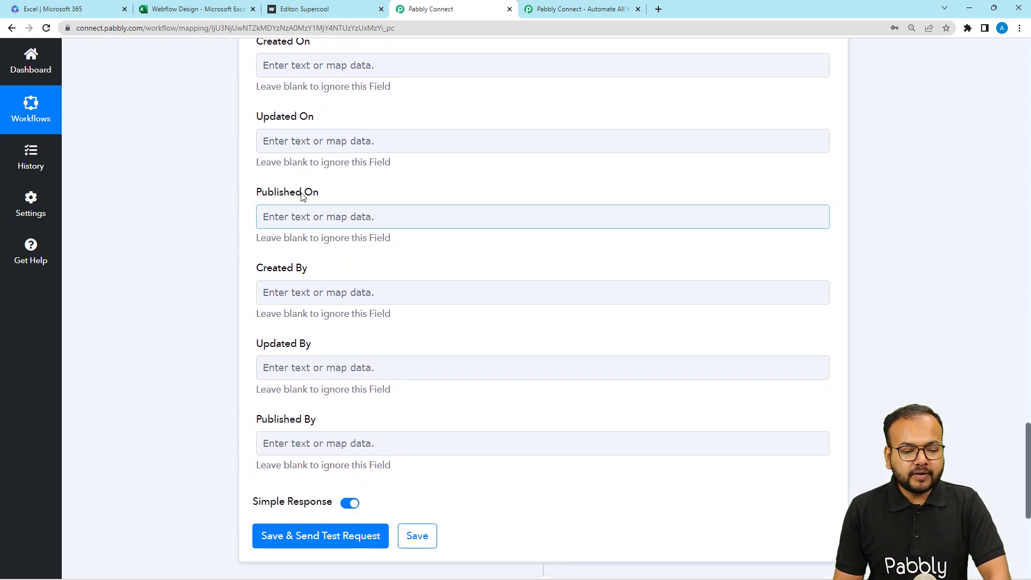
pyautogui.scroll(-5, 204, 299)
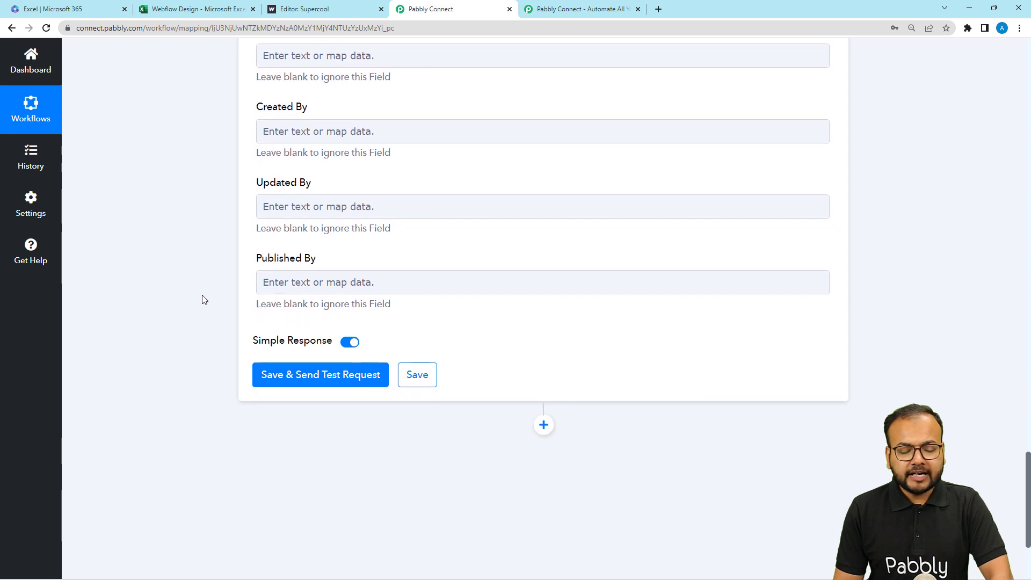
pyautogui.scroll(-1, 204, 300)
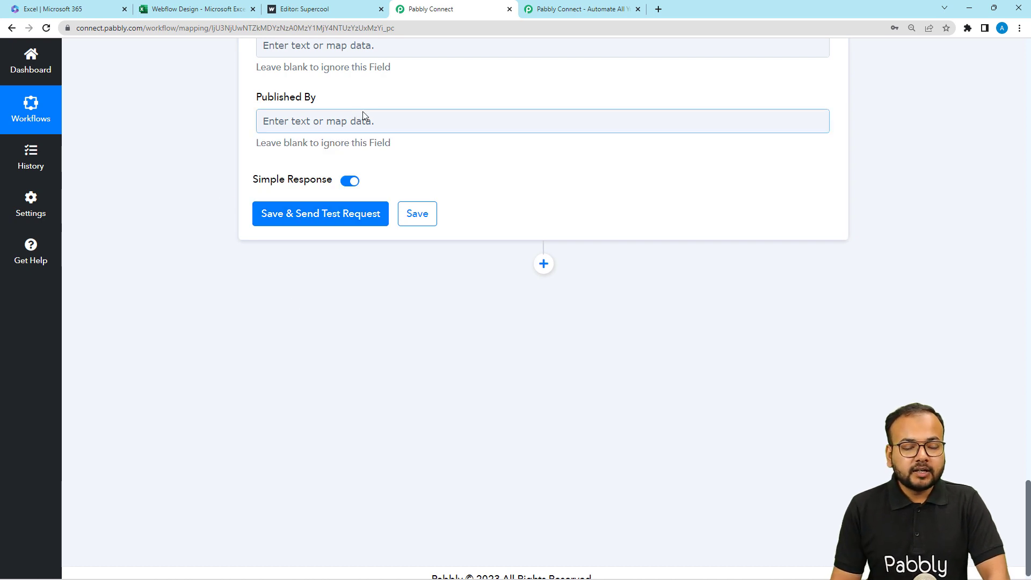
# Step: Check the existing posts on the live Blog page, and save the Webflow action with a test request
pyautogui.click(313, 10)
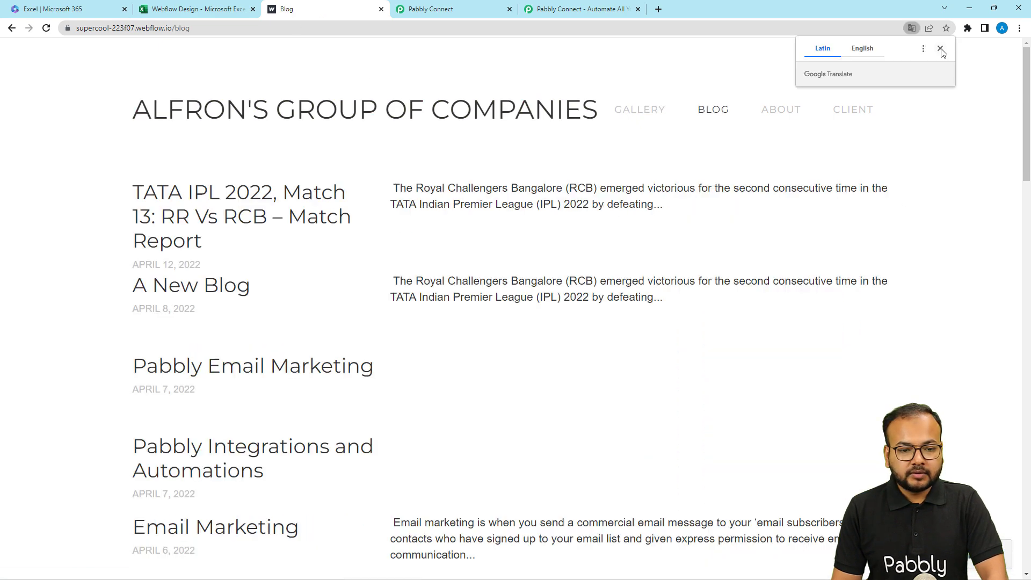
pyautogui.click(942, 49)
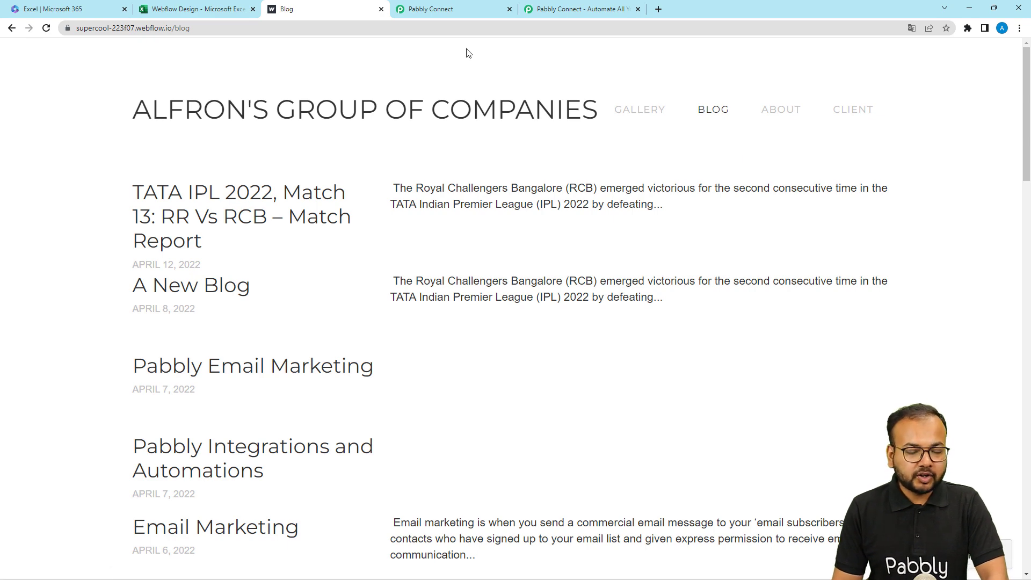
pyautogui.click(440, 10)
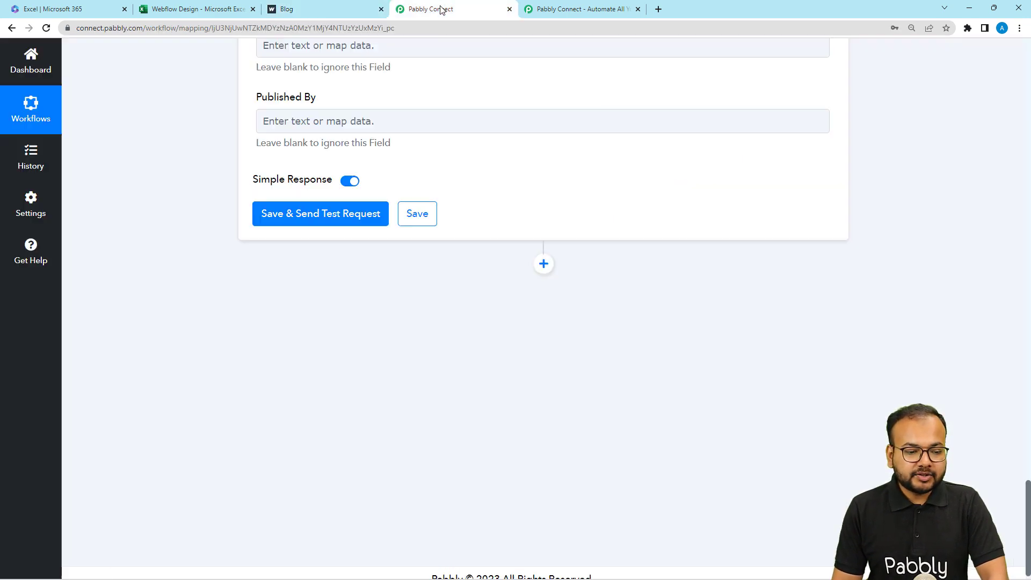
pyautogui.click(344, 221)
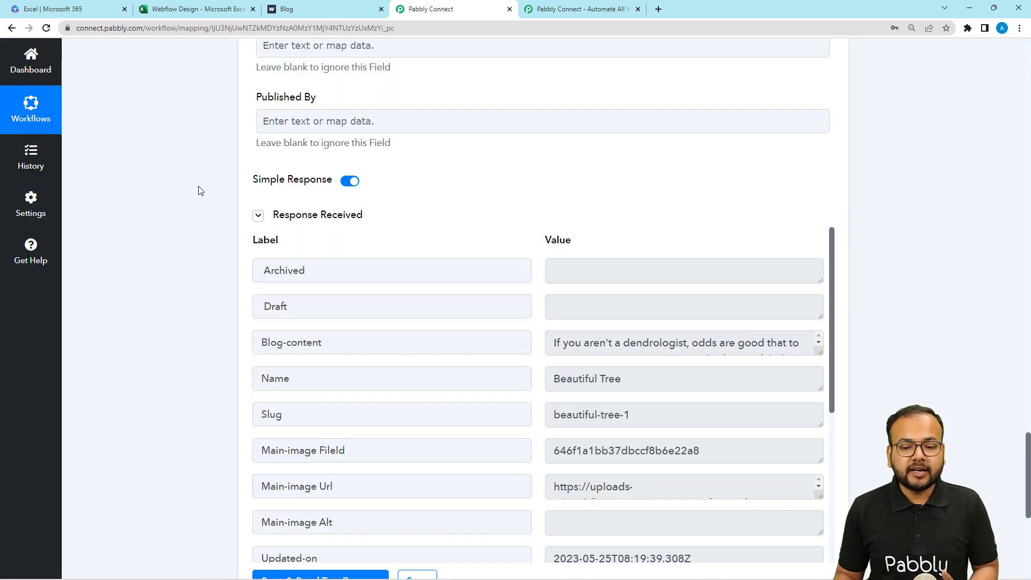
pyautogui.scroll(-5, 390, 297)
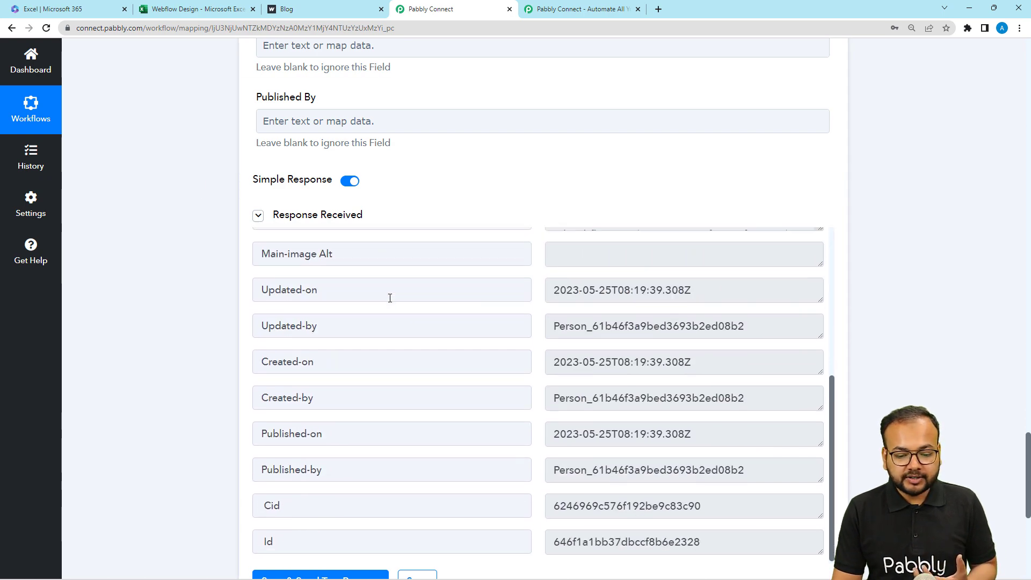
# Step: Reload the live Blog page and open the Beautiful Tree post to check its image and article text
pyautogui.click(297, 10)
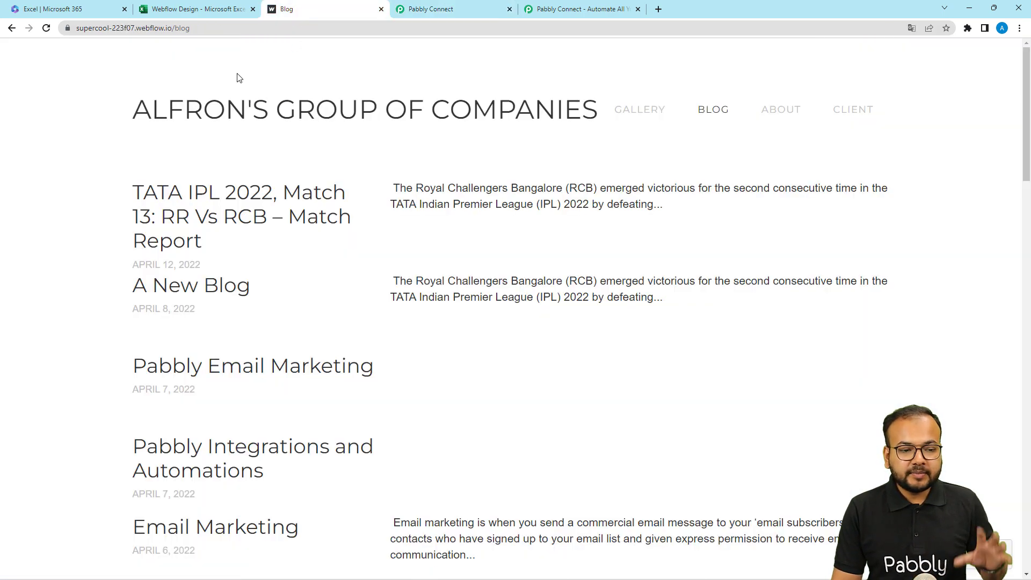
pyautogui.click(52, 31)
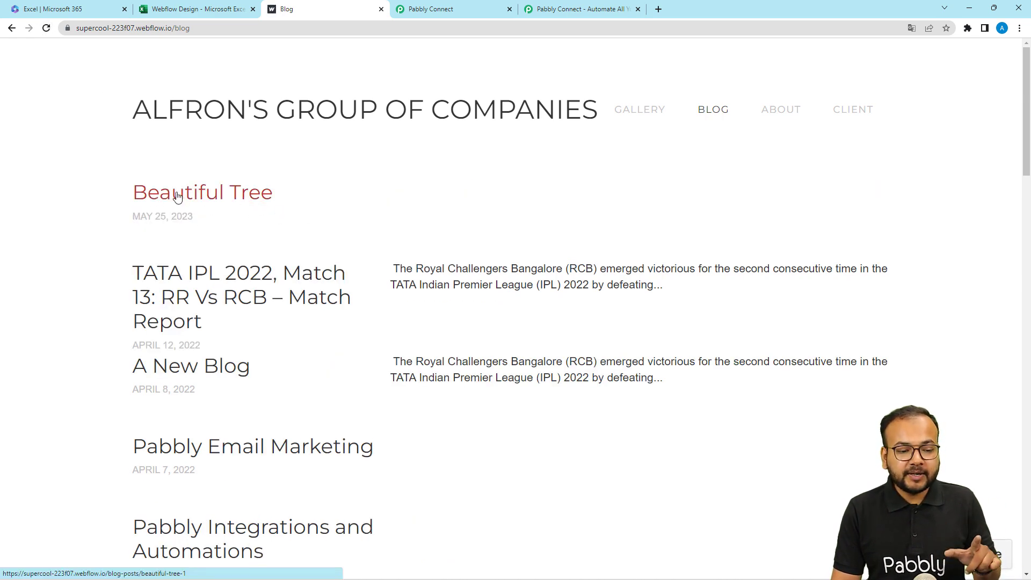
pyautogui.click(211, 198)
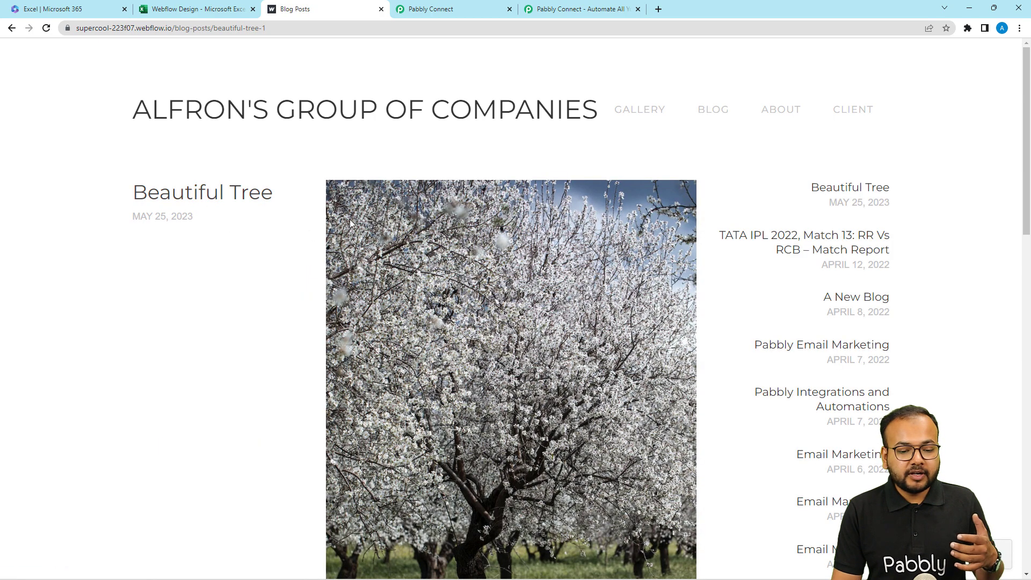
pyautogui.scroll(-8, 230, 247)
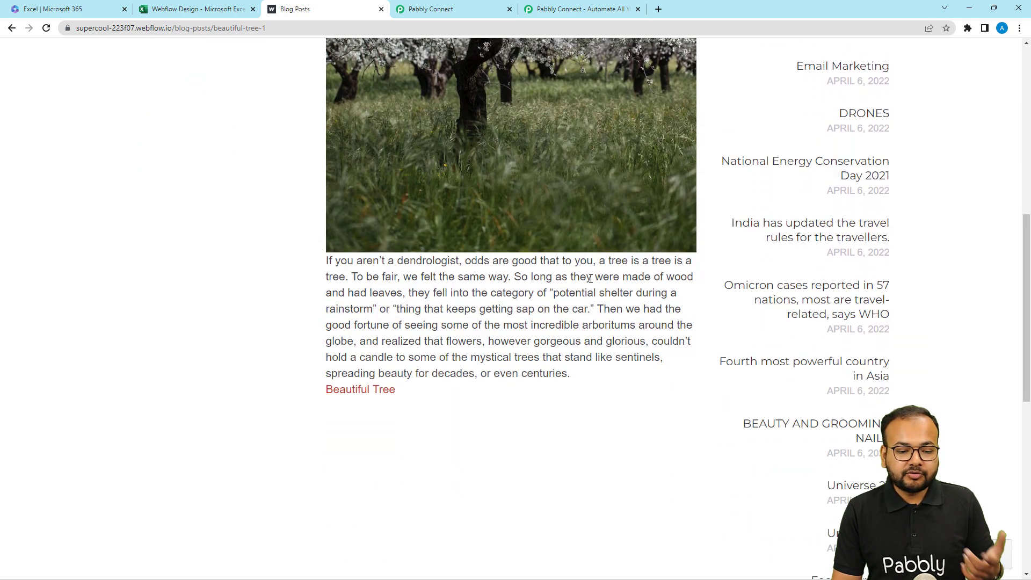
pyautogui.scroll(4, 589, 278)
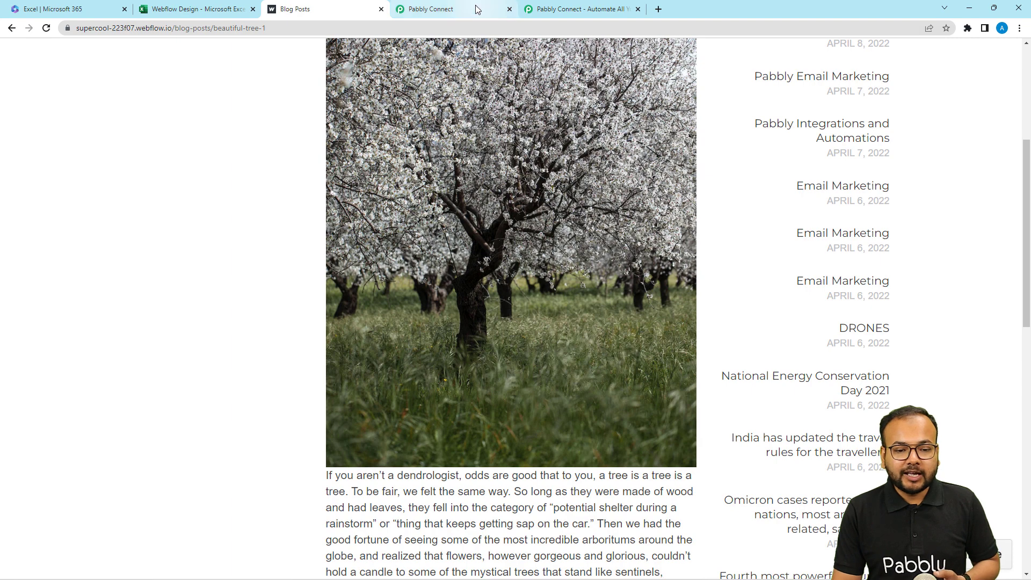
# Step: Return to Pabbly Connect and review the Name, Blog Content and Main Image mappings of the Webflow action
pyautogui.click(477, 9)
pyautogui.scroll(6, 593, 272)
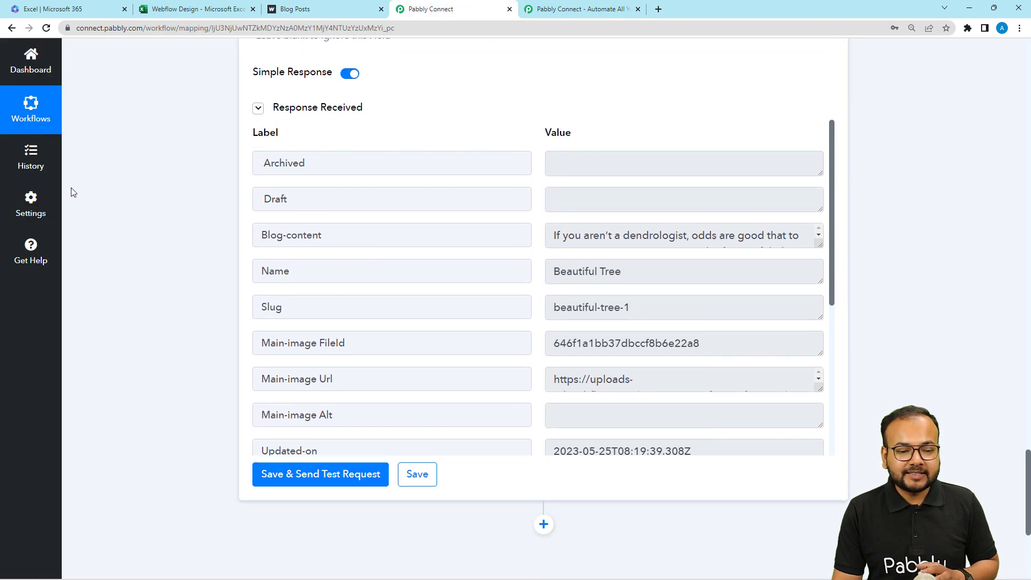
pyautogui.scroll(15, 283, 218)
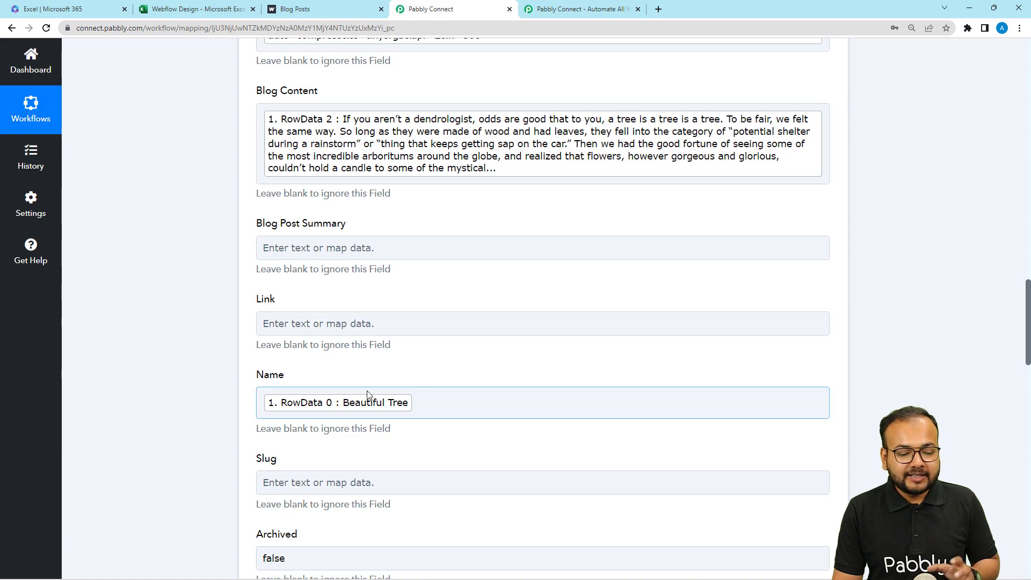
pyautogui.scroll(5, 425, 411)
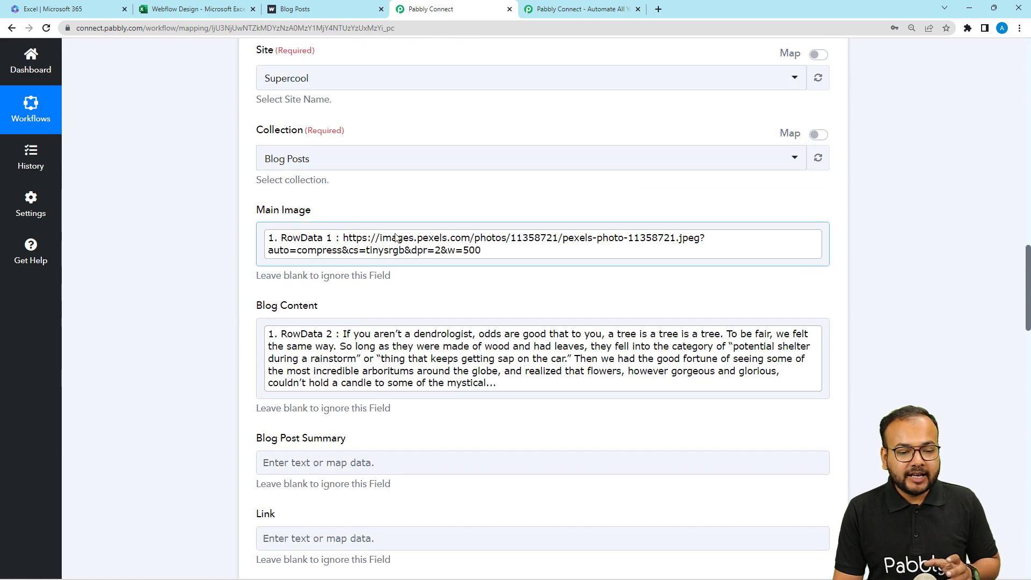
pyautogui.scroll(10, 400, 237)
# Step: Open the Beautiful Tree row's image URL from the Excel worksheet in a new tab and compare it with the blog post's image
pyautogui.click(297, 8)
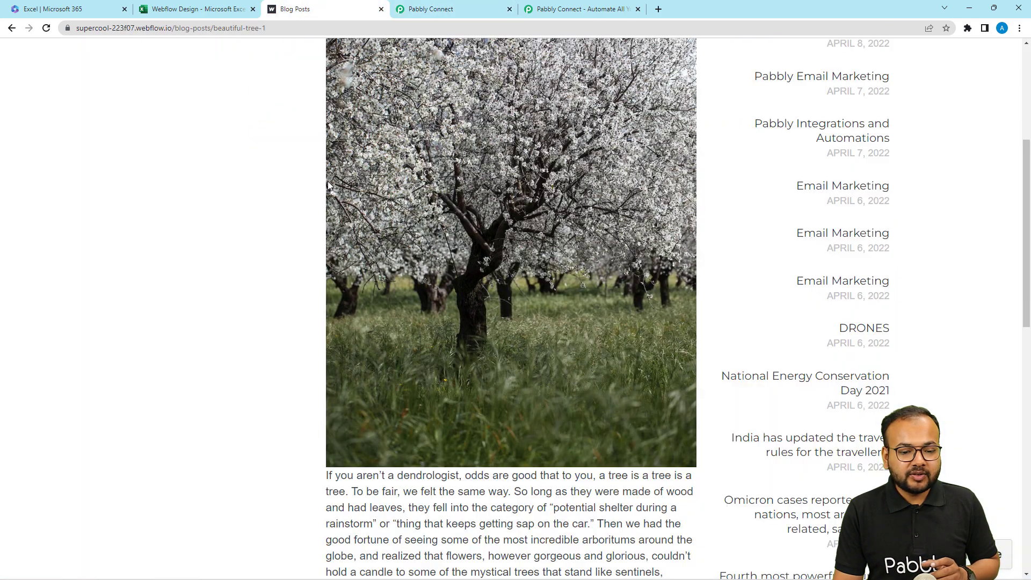
pyautogui.click(189, 10)
pyautogui.doubleClick(211, 417)
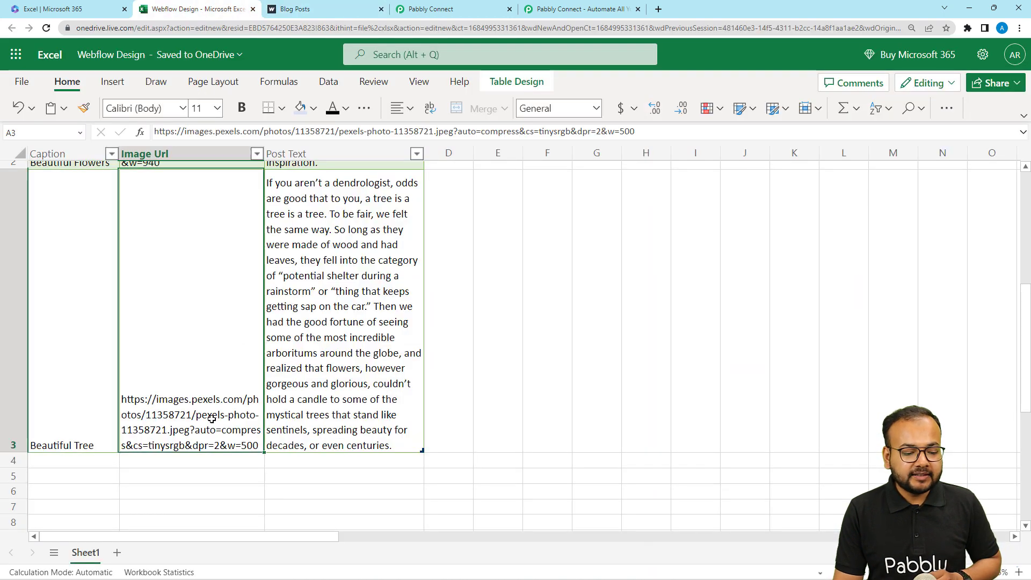
pyautogui.moveTo(203, 443); pyautogui.dragTo(120, 387)
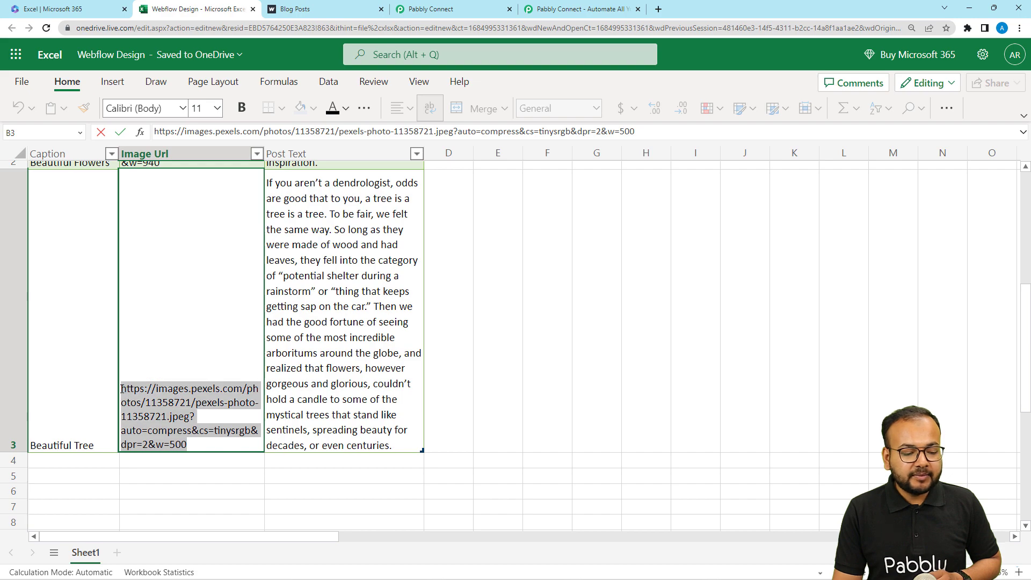
pyautogui.rightClick(146, 409)
pyautogui.click(154, 249)
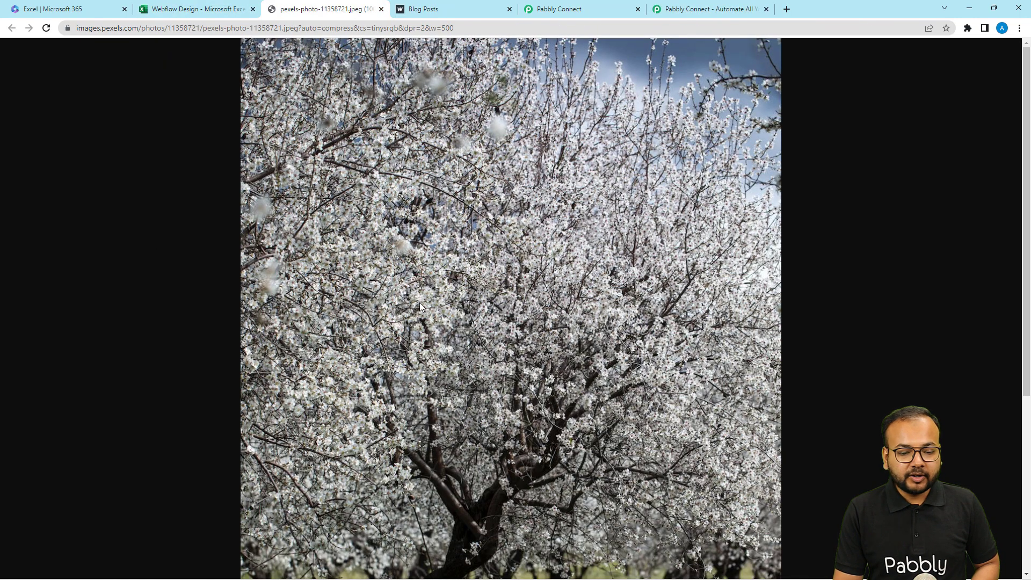
pyautogui.scroll(-2, 456, 301)
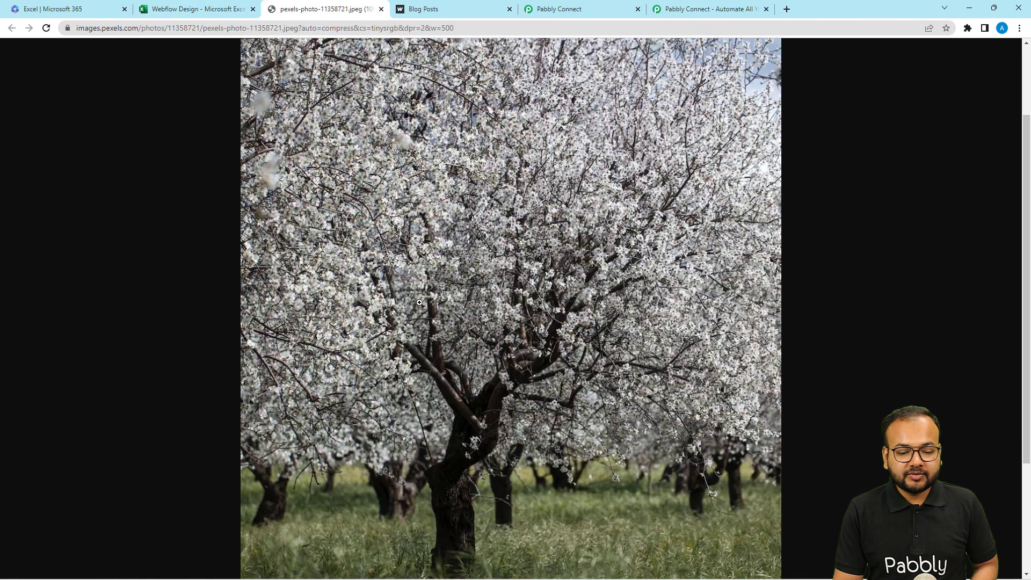
pyautogui.scroll(2, 458, 302)
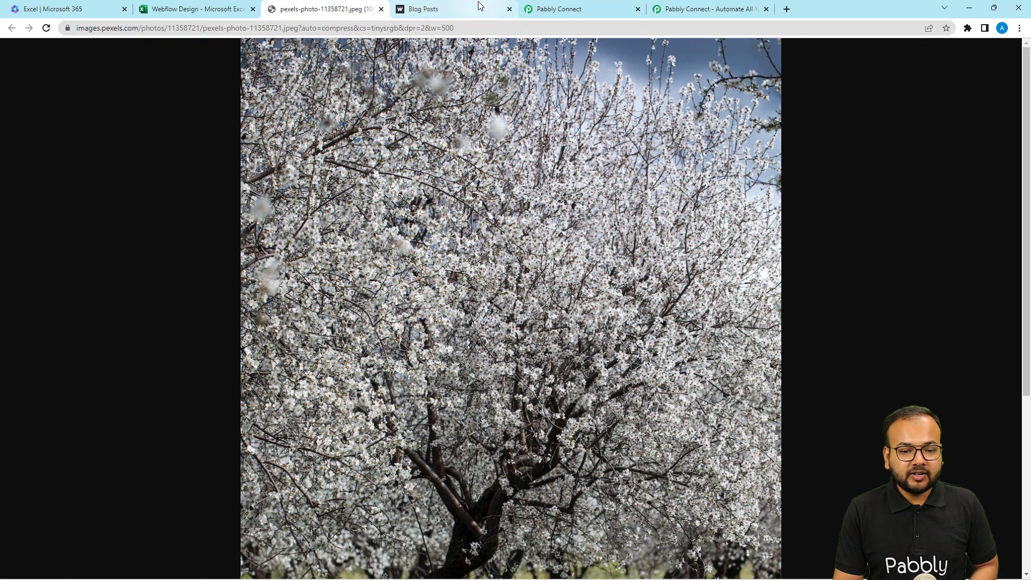
pyautogui.click(478, 8)
pyautogui.scroll(3, 571, 301)
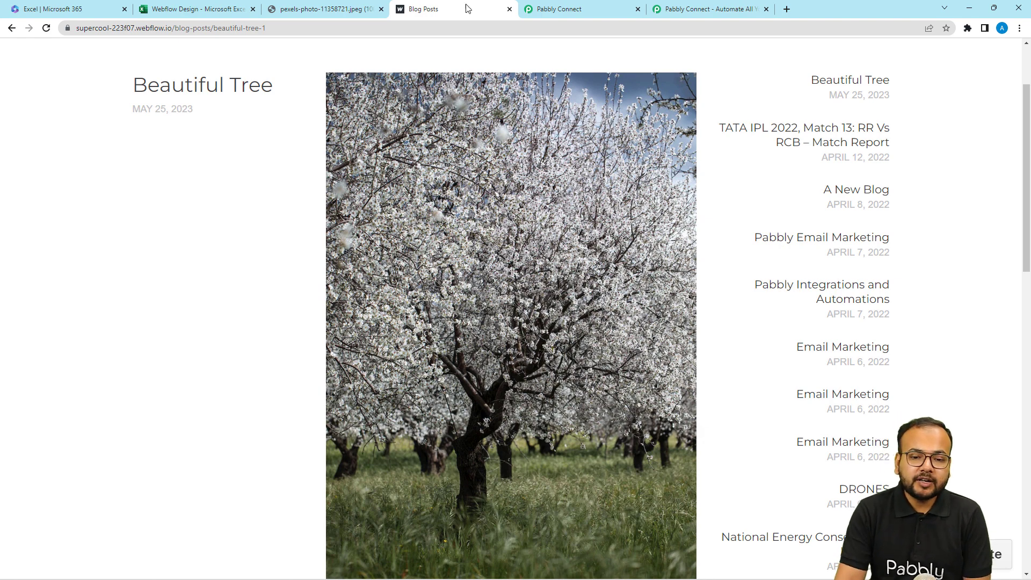
# Step: In the Pabbly Connect workflow, check the Microsoft Excel trigger's polling interval and collapse both the trigger and the Webflow action
pyautogui.click(580, 7)
pyautogui.scroll(10, 879, 148)
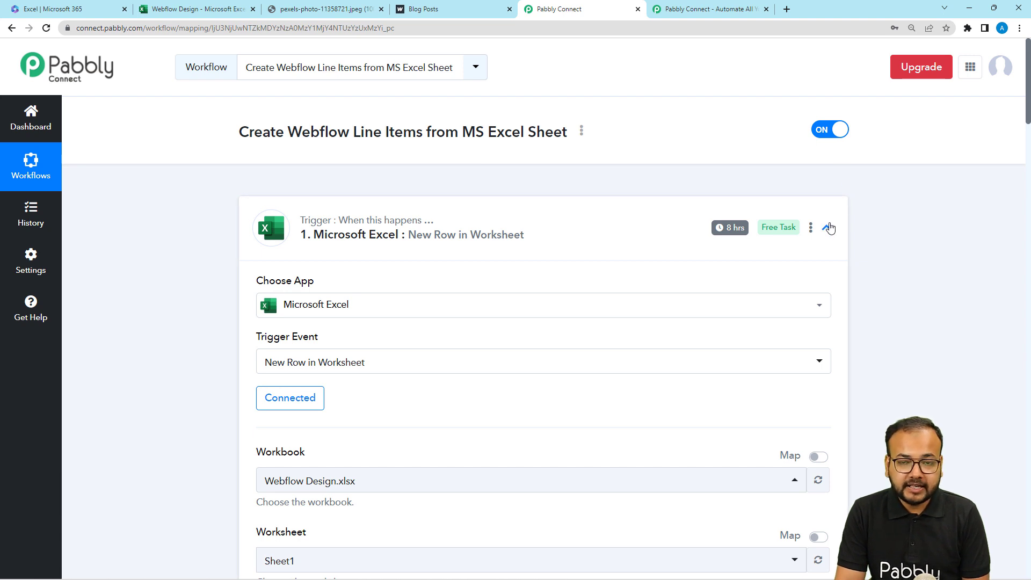
pyautogui.moveTo(728, 232)
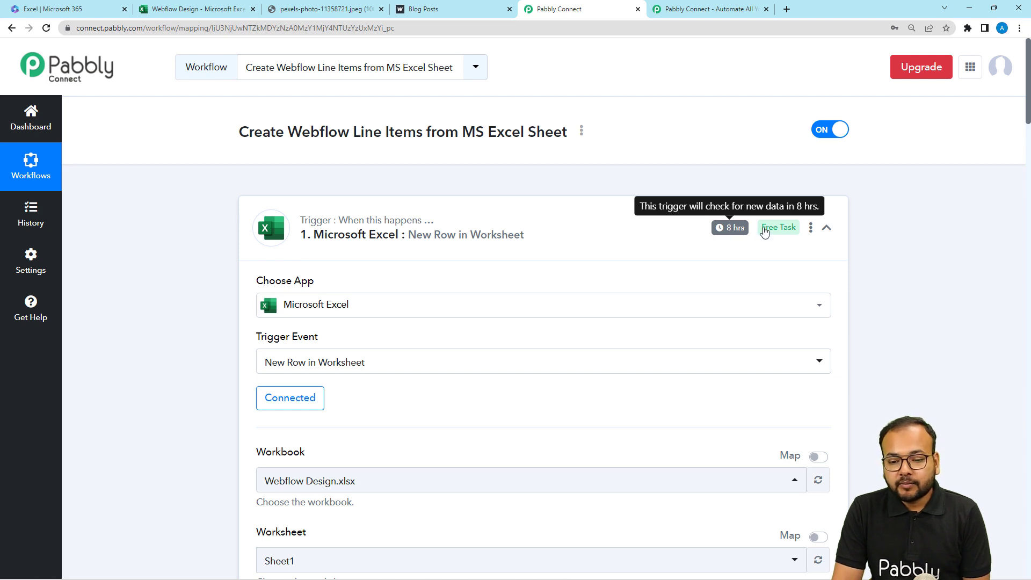
pyautogui.click(825, 228)
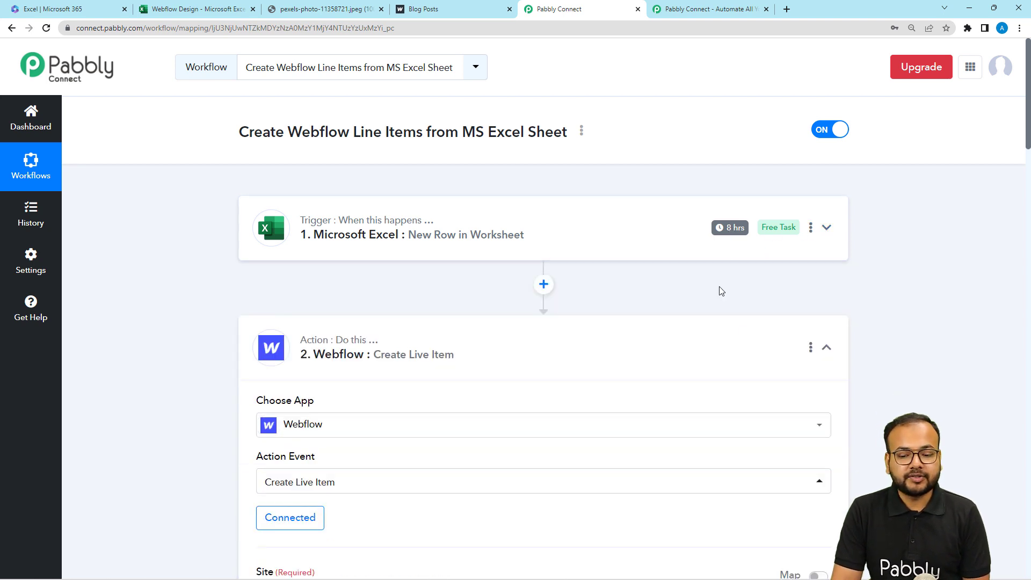
pyautogui.click(826, 353)
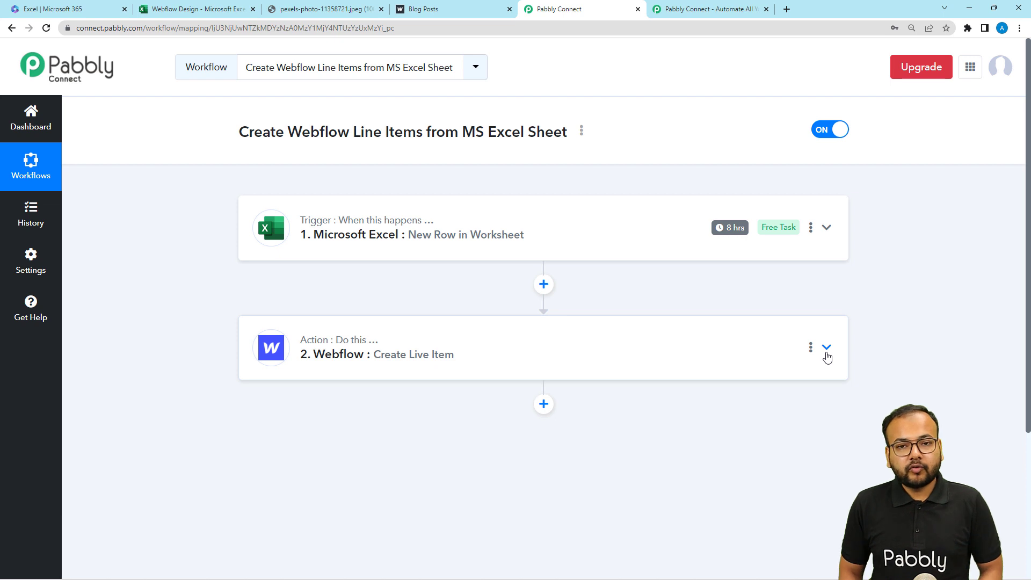